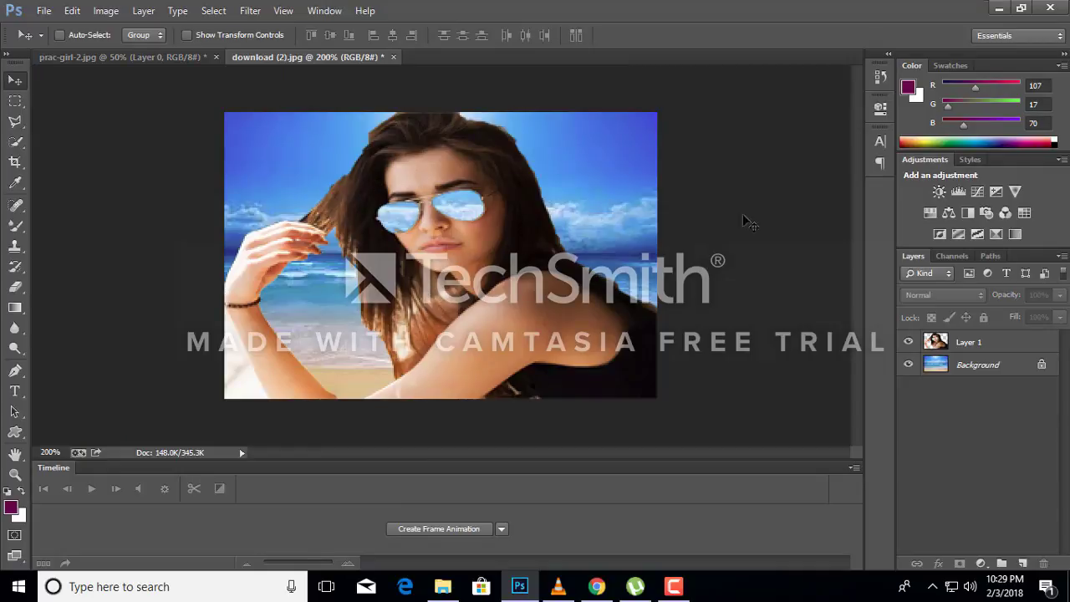
- Convert the locked Background into Layer 0 and duplicate it with Ctrl+J
{"action": "right_click", "coordinate": [957, 378]}
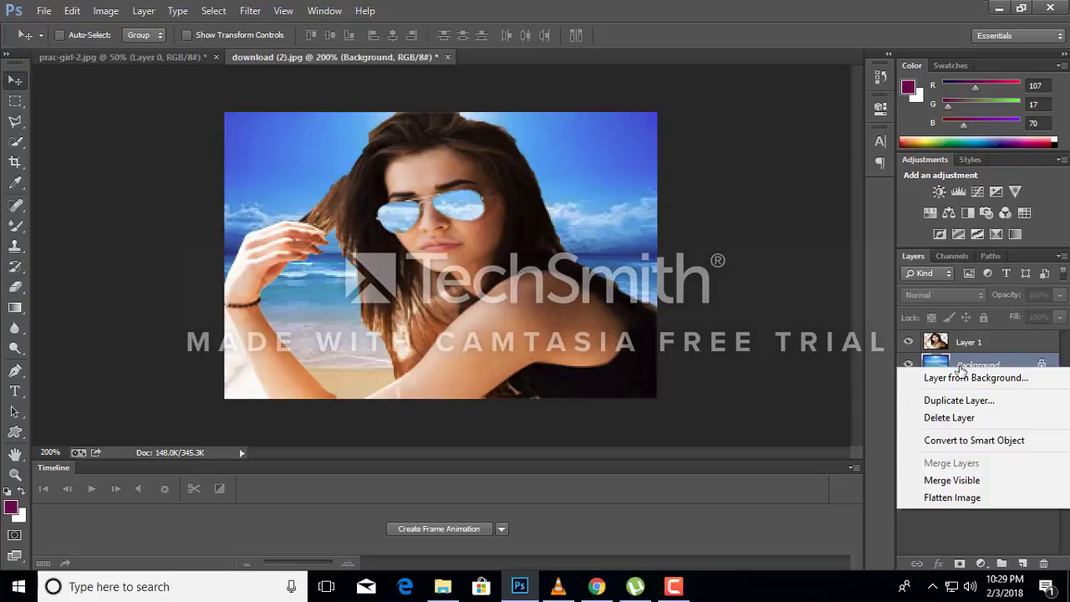
{"action": "left_click", "coordinate": [953, 378]}
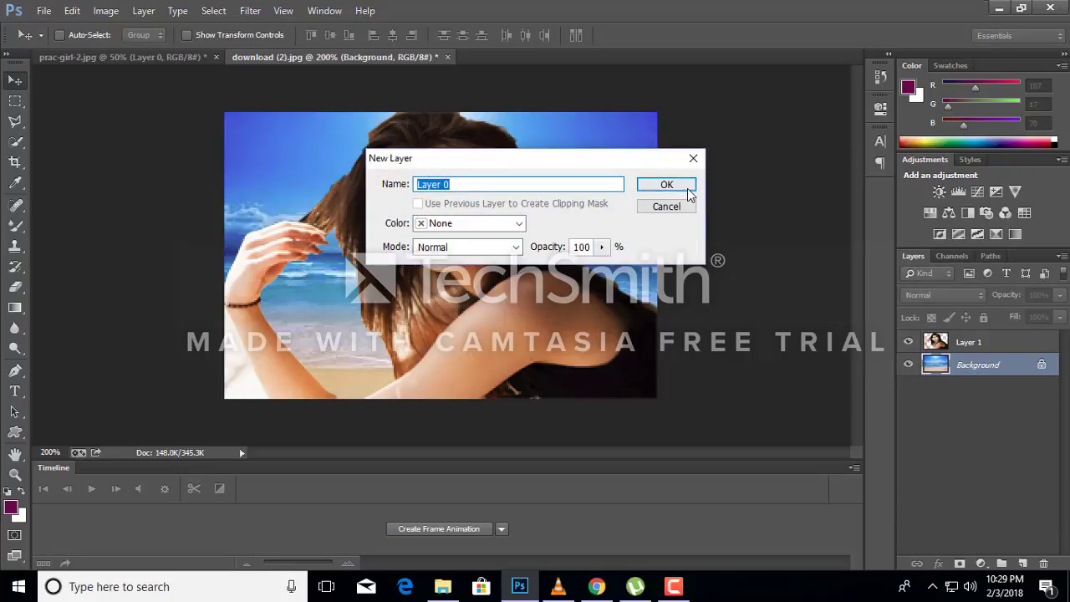
{"action": "left_click", "coordinate": [684, 187]}
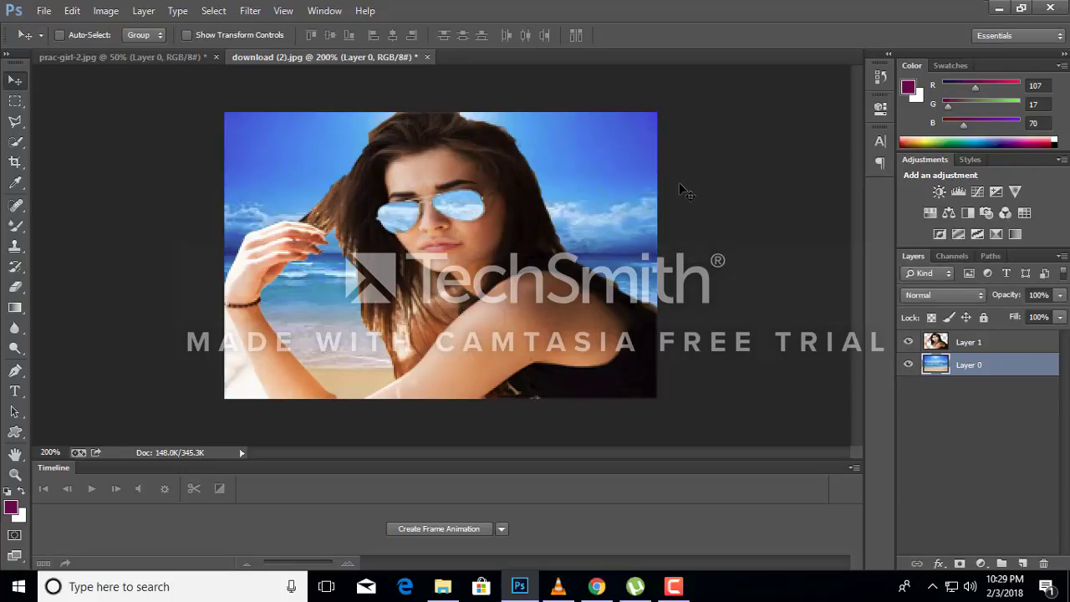
{"action": "key", "text": "ctrl+j"}
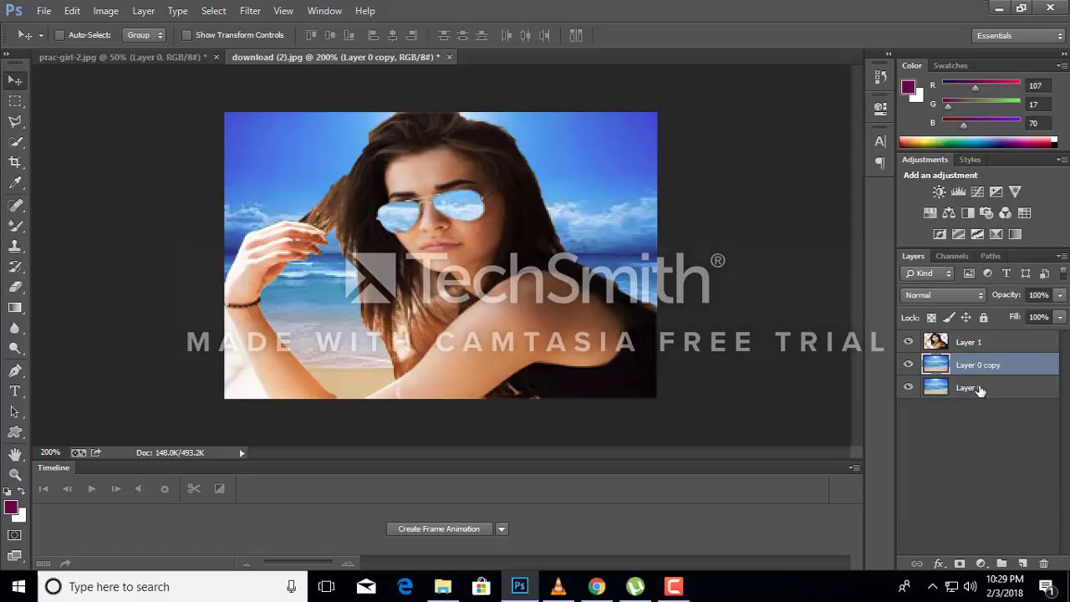
- Reposition the beach copies so the sky fills the canvas and the top copy sits offset sideways
{"action": "left_click", "coordinate": [980, 390]}
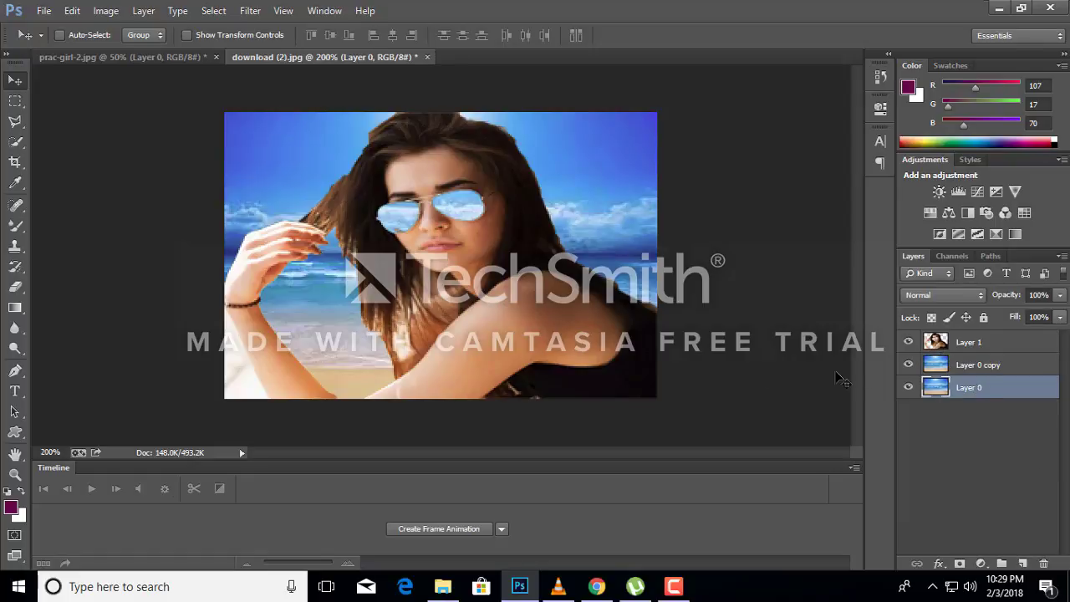
{"action": "left_click_drag", "start_coordinate": [432, 255], "coordinate": [464, 242]}
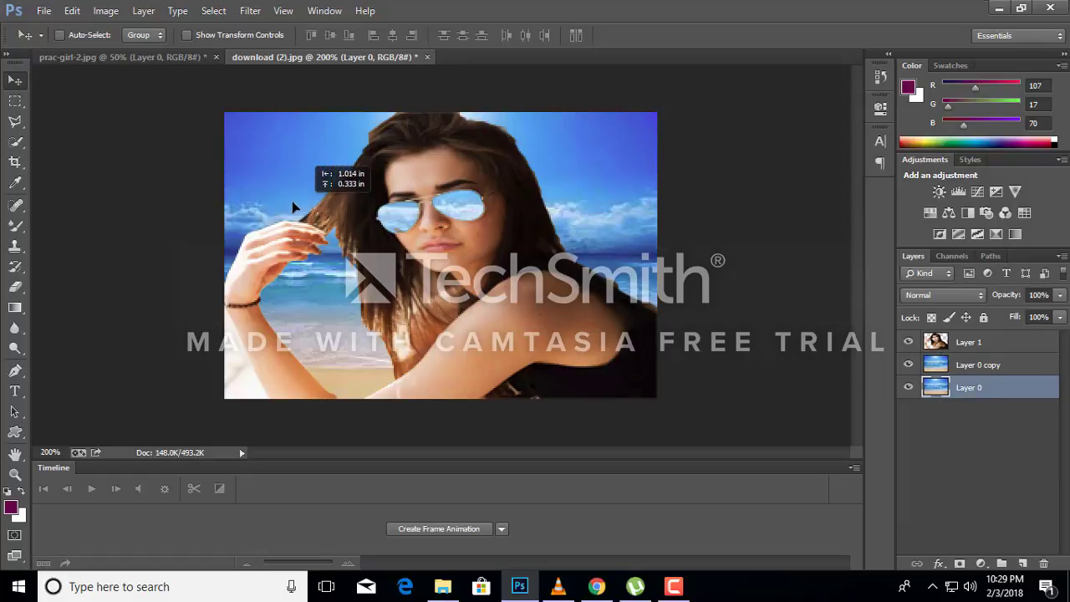
{"action": "left_click", "coordinate": [995, 370]}
{"action": "mouse_move", "coordinate": [642, 364]}
{"action": "left_mouse_down"}
{"action": "mouse_move", "coordinate": [656, 364]}
{"action": "mouse_move", "coordinate": [648, 430]}
{"action": "left_mouse_up"}
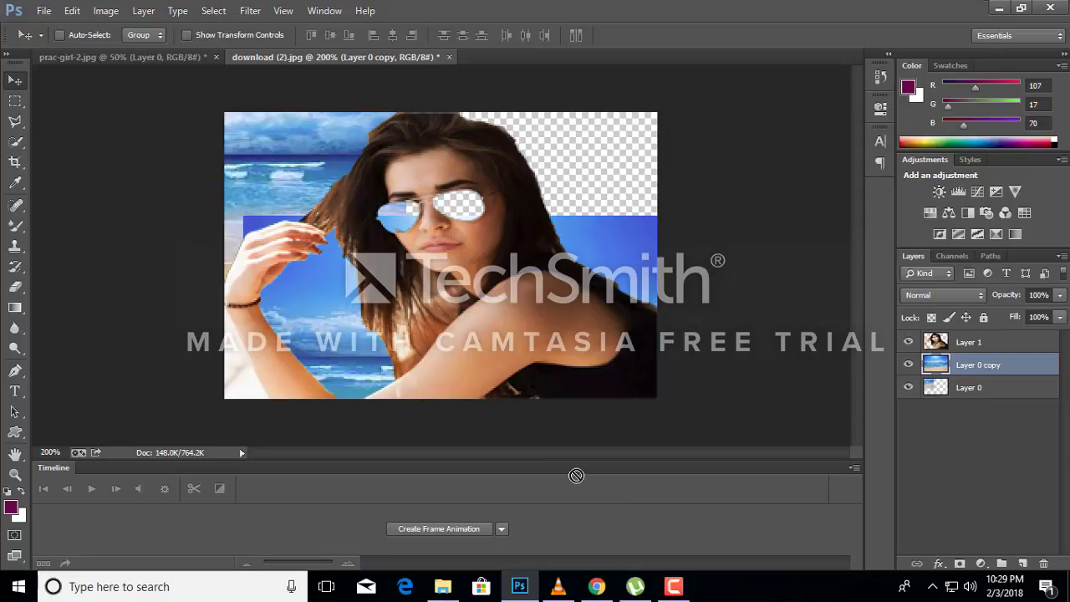
{"action": "mouse_move", "coordinate": [576, 475]}
{"action": "left_mouse_down"}
{"action": "mouse_move", "coordinate": [592, 342]}
{"action": "mouse_move", "coordinate": [425, 281]}
{"action": "left_mouse_up"}
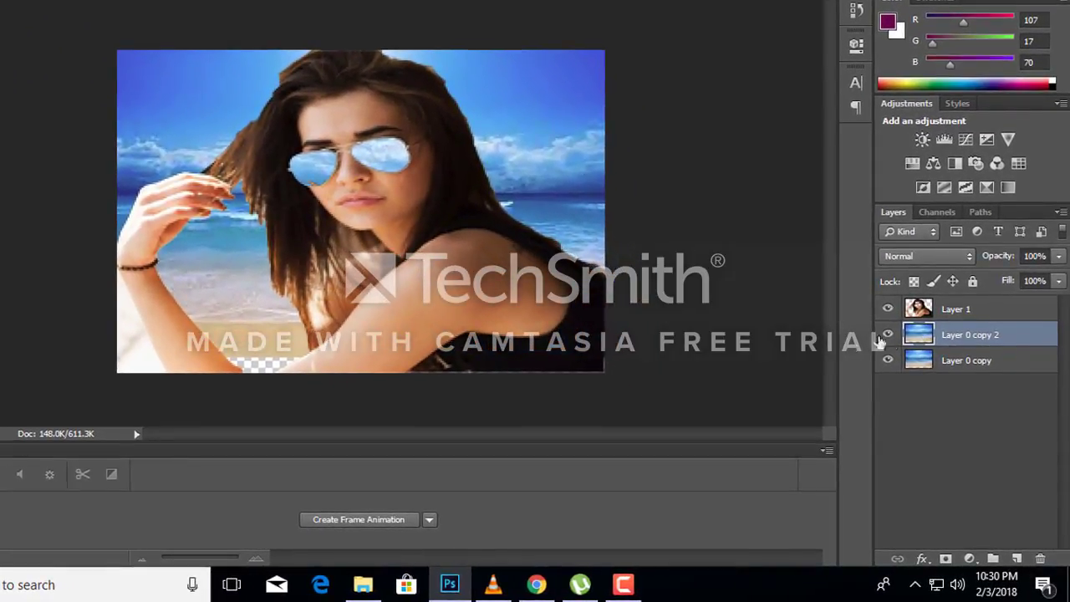
{"action": "mouse_move", "coordinate": [421, 152]}
{"action": "left_mouse_down"}
{"action": "mouse_move", "coordinate": [357, 119]}
{"action": "mouse_move", "coordinate": [507, 132]}
{"action": "mouse_move", "coordinate": [422, 201]}
{"action": "mouse_move", "coordinate": [489, 198]}
{"action": "left_mouse_up"}
- Free-transform Layer 0 copy 2, rotating it about 180° and adjusting its position
{"action": "key", "text": "ctrl+t"}
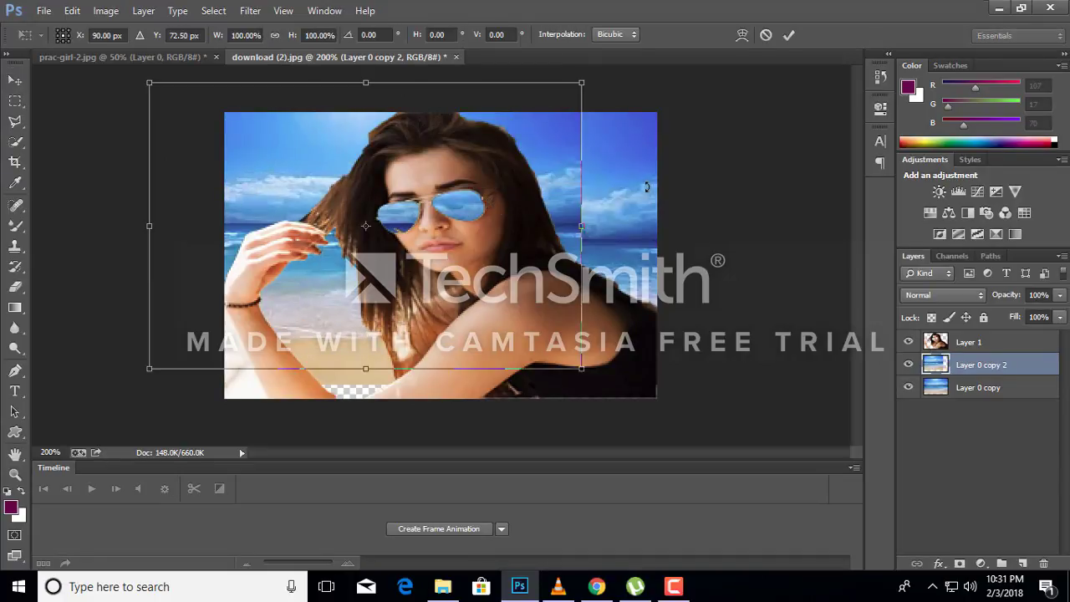
{"action": "mouse_move", "coordinate": [646, 186]}
{"action": "left_mouse_down"}
{"action": "mouse_move", "coordinate": [218, 244]}
{"action": "mouse_move", "coordinate": [271, 239]}
{"action": "left_mouse_up"}
{"action": "left_click_drag", "start_coordinate": [461, 339], "coordinate": [499, 426]}
{"action": "left_click_drag", "start_coordinate": [717, 321], "coordinate": [736, 345]}
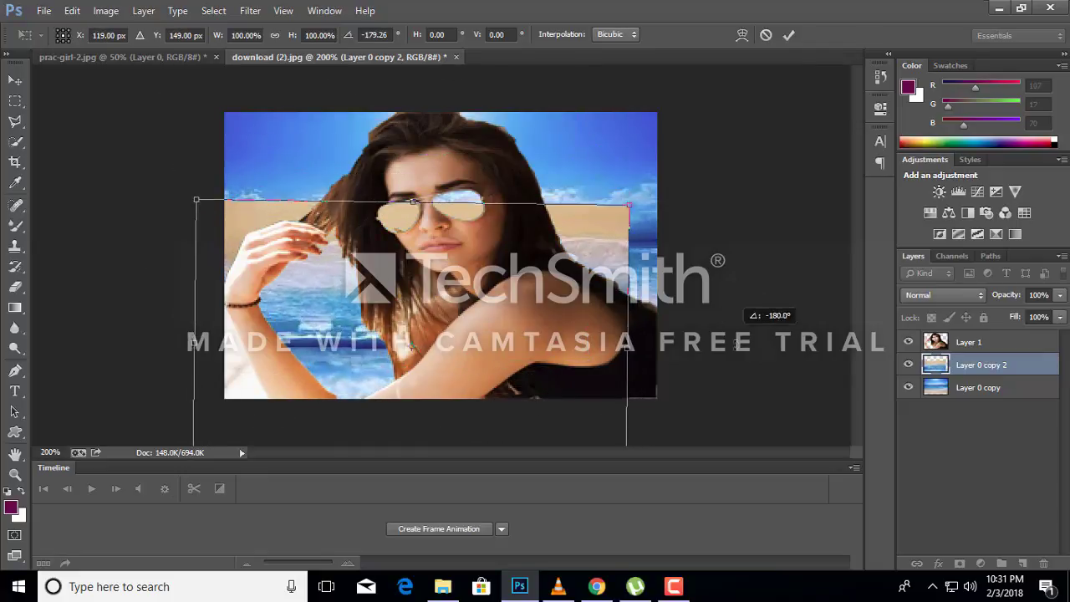
{"action": "left_click_drag", "start_coordinate": [447, 337], "coordinate": [500, 339]}
{"action": "mouse_move", "coordinate": [710, 406]}
{"action": "left_mouse_down"}
{"action": "mouse_move", "coordinate": [716, 418]}
{"action": "mouse_move", "coordinate": [697, 405]}
{"action": "left_mouse_up"}
{"action": "left_click_drag", "start_coordinate": [372, 350], "coordinate": [356, 354]}
{"action": "left_click_drag", "start_coordinate": [719, 369], "coordinate": [704, 357]}
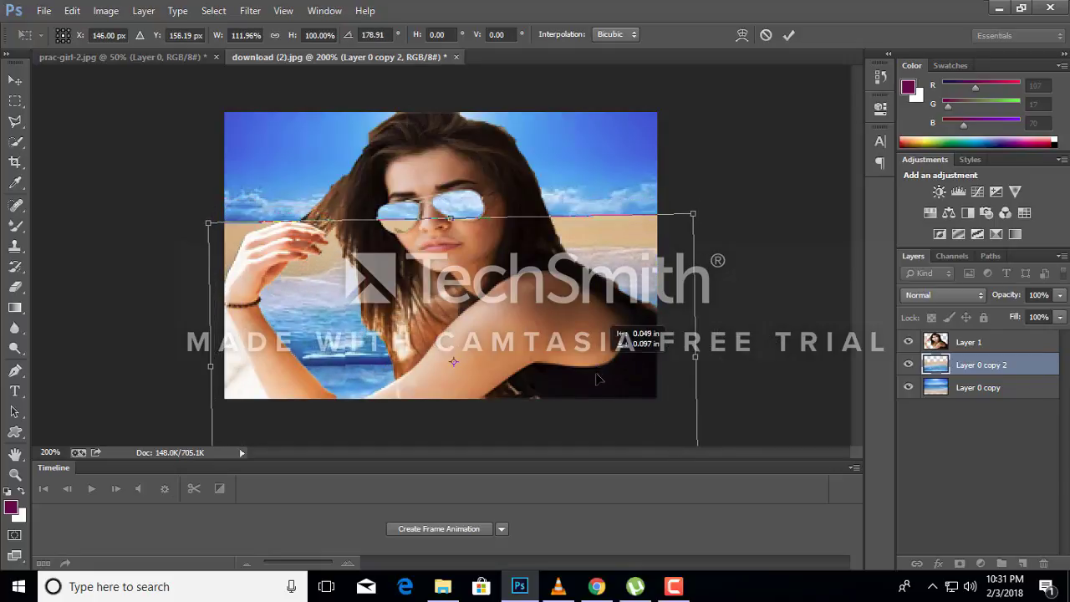
- Widen the flipped beach, squash it to about half height along the bottom, and commit
{"action": "mouse_move", "coordinate": [608, 359]}
{"action": "left_mouse_down"}
{"action": "mouse_move", "coordinate": [594, 434]}
{"action": "mouse_move", "coordinate": [590, 379]}
{"action": "left_mouse_up"}
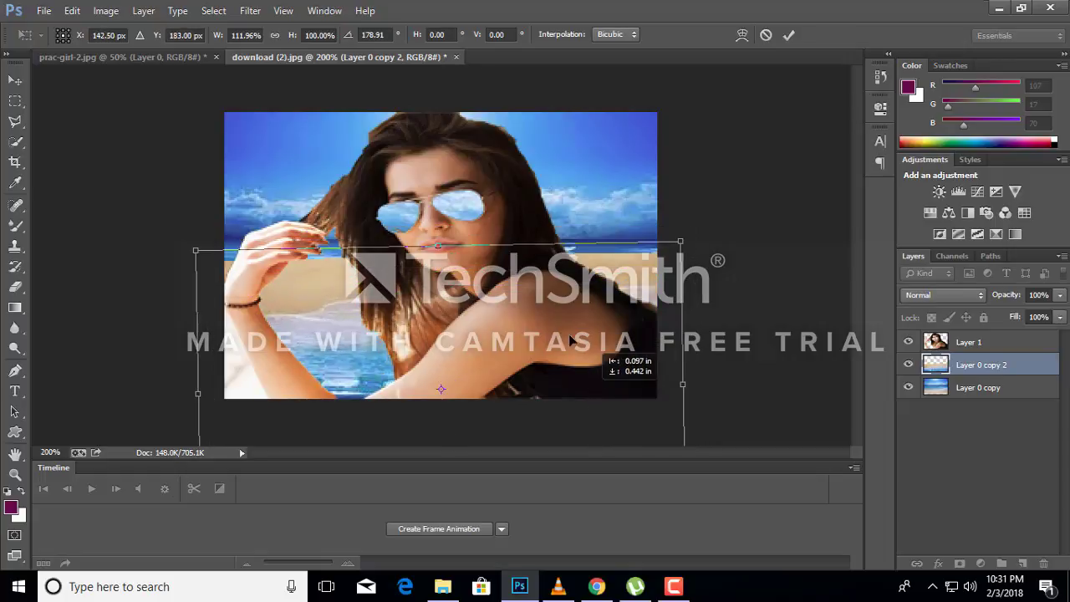
{"action": "left_click_drag", "start_coordinate": [590, 379], "coordinate": [590, 241]}
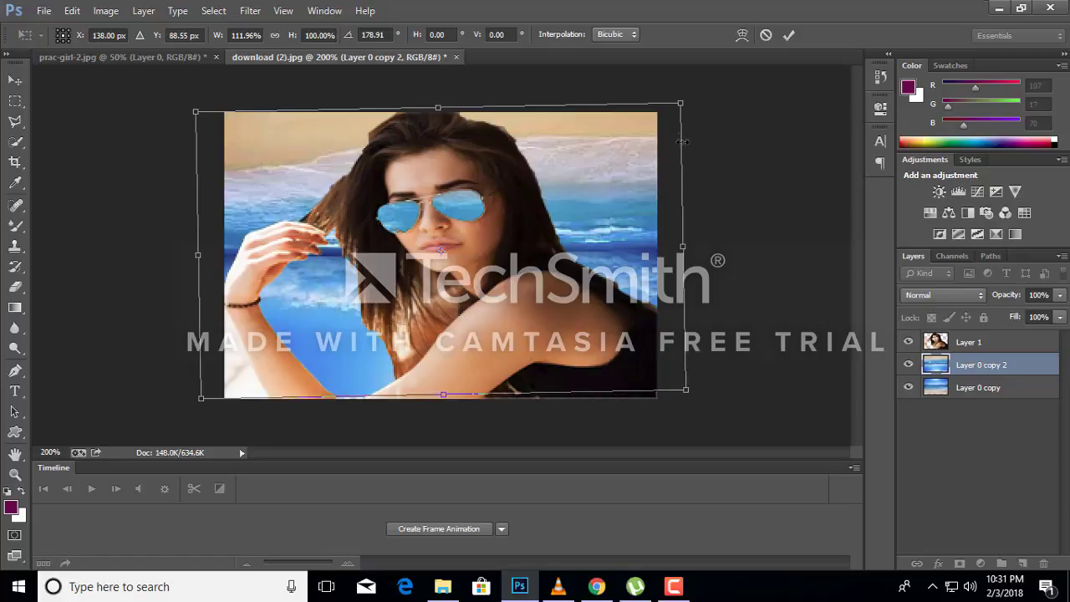
{"action": "left_click_drag", "start_coordinate": [684, 100], "coordinate": [666, 255]}
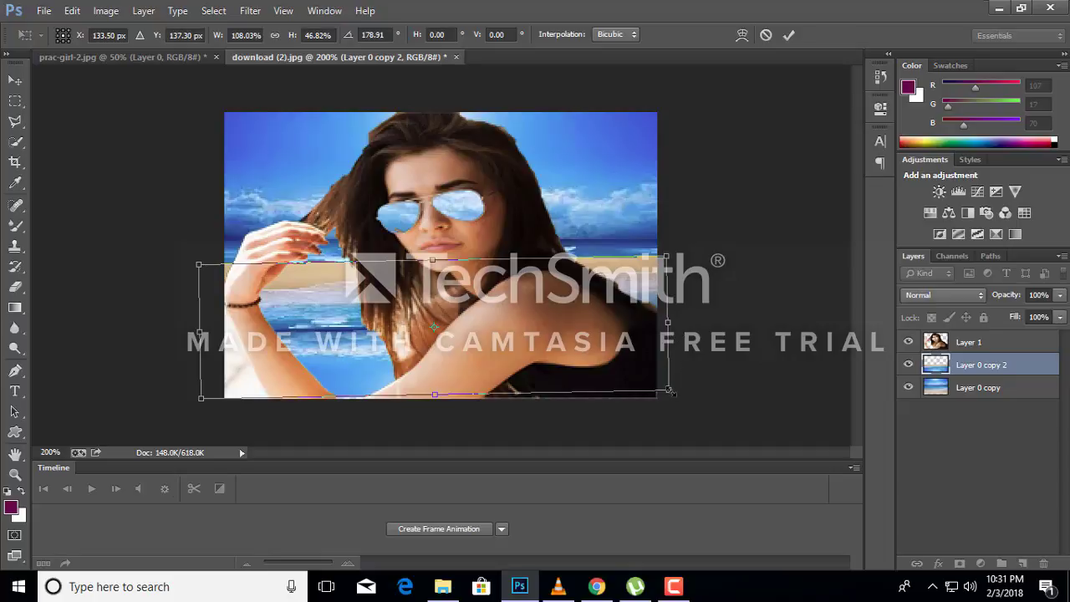
{"action": "left_click_drag", "start_coordinate": [670, 390], "coordinate": [666, 399]}
{"action": "key", "text": "Return"}
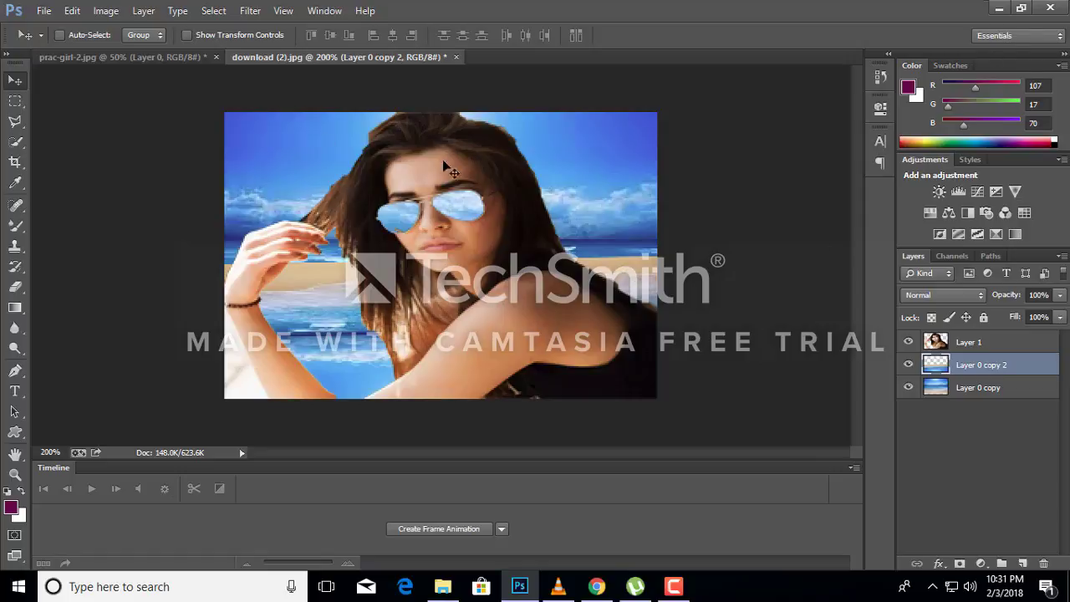
- Apply a 50-300mm Zoom Lens Flare to Layer 0 copy at 151% brightness
{"action": "double_click", "coordinate": [969, 389]}
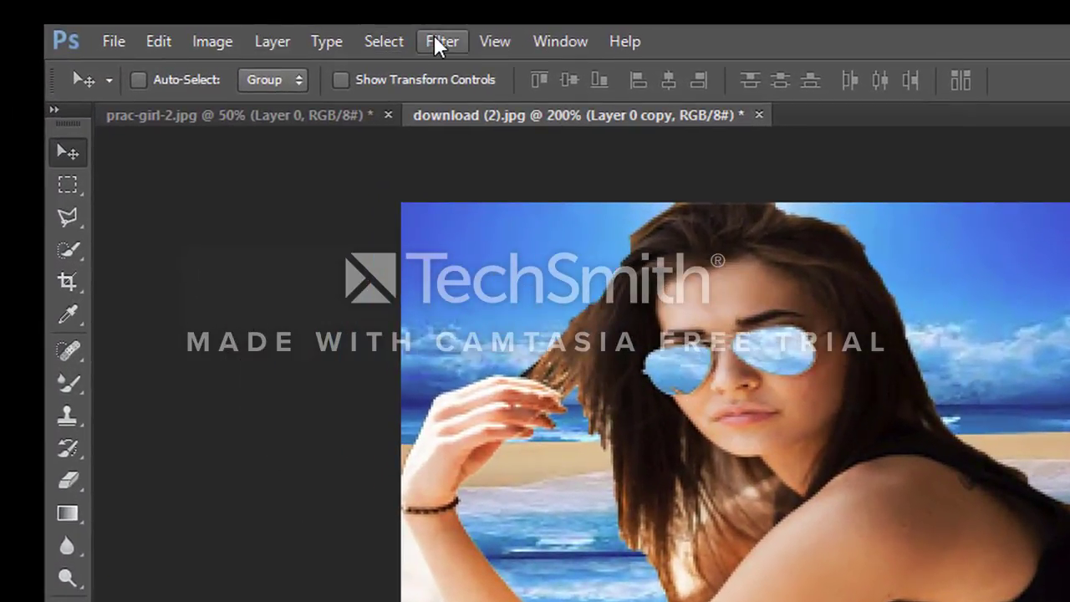
{"action": "left_click", "coordinate": [436, 42]}
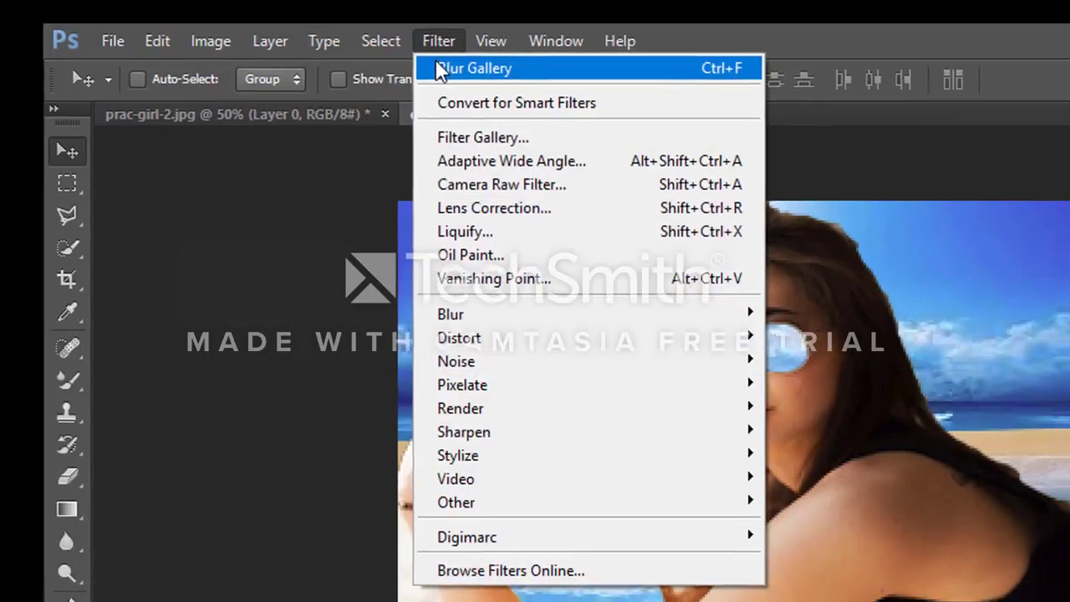
{"action": "left_click", "coordinate": [436, 69]}
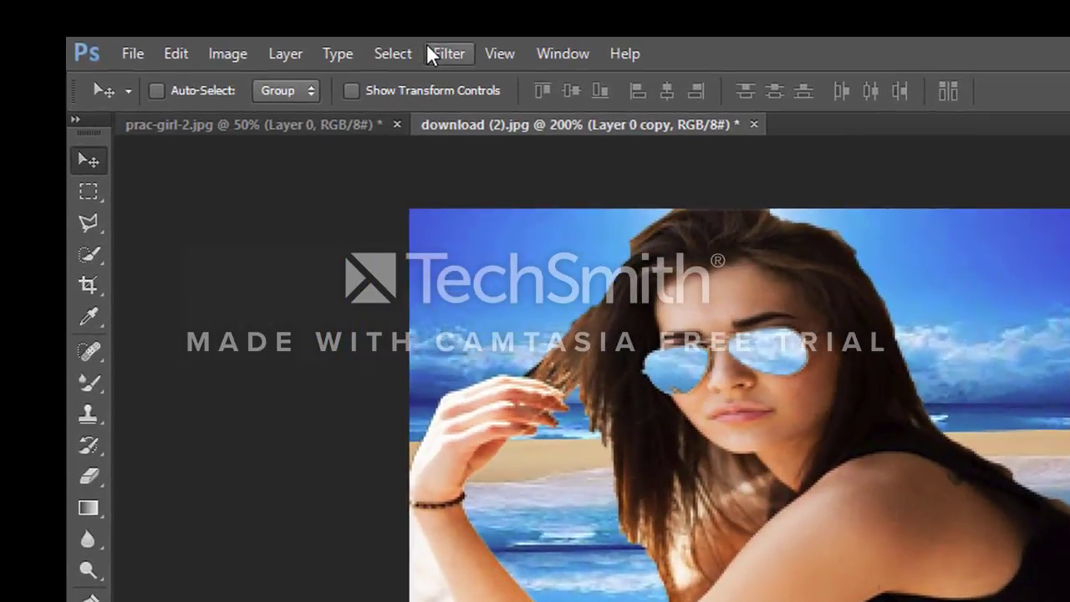
{"action": "left_click", "coordinate": [256, 23]}
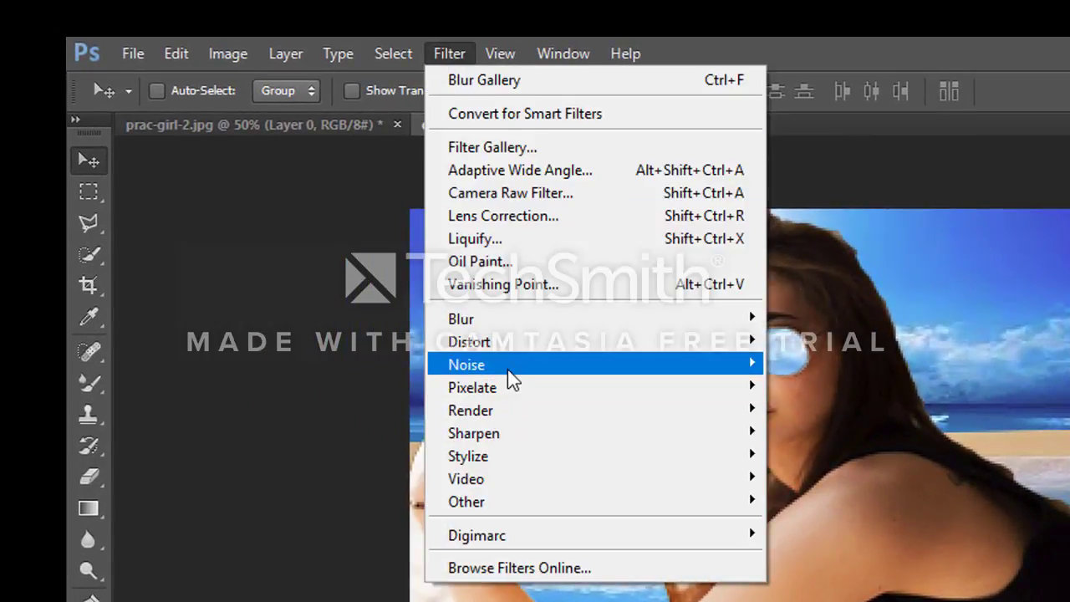
{"action": "mouse_move", "coordinate": [468, 382]}
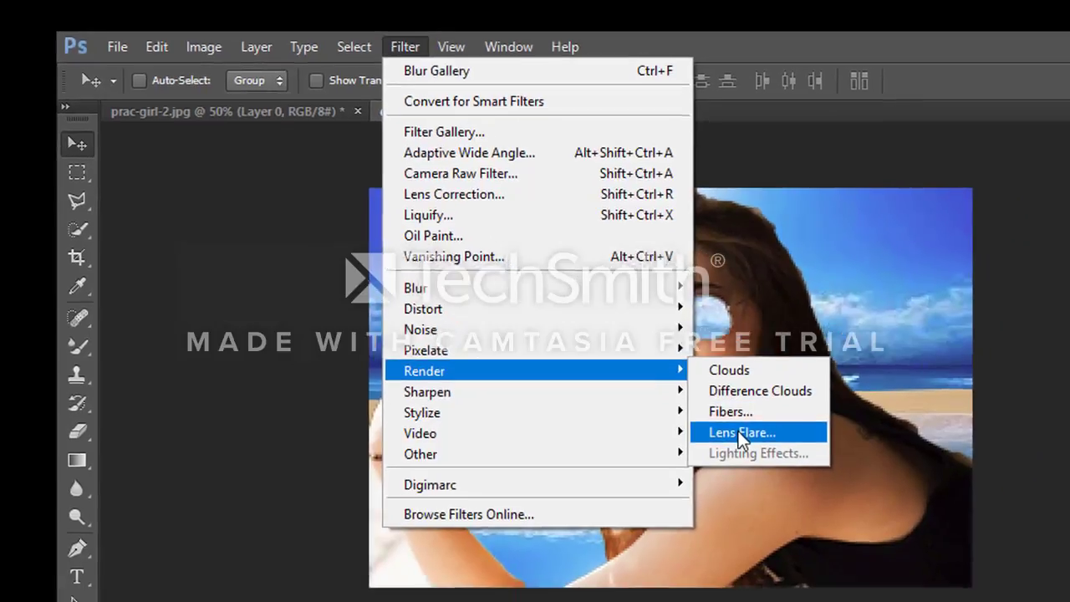
{"action": "left_click", "coordinate": [762, 444]}
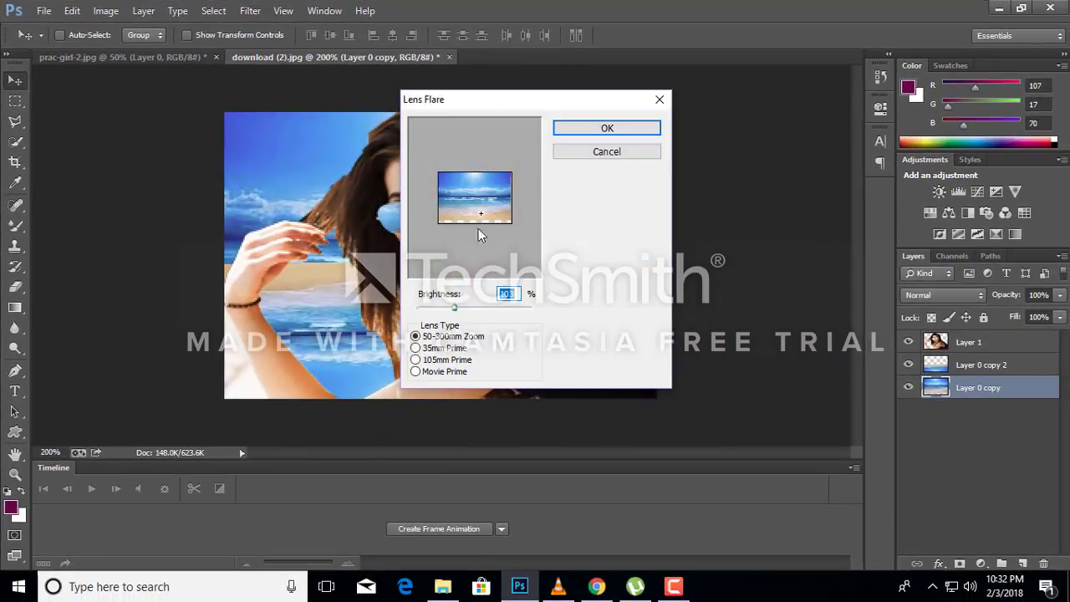
{"action": "left_click_drag", "start_coordinate": [454, 310], "coordinate": [472, 311]}
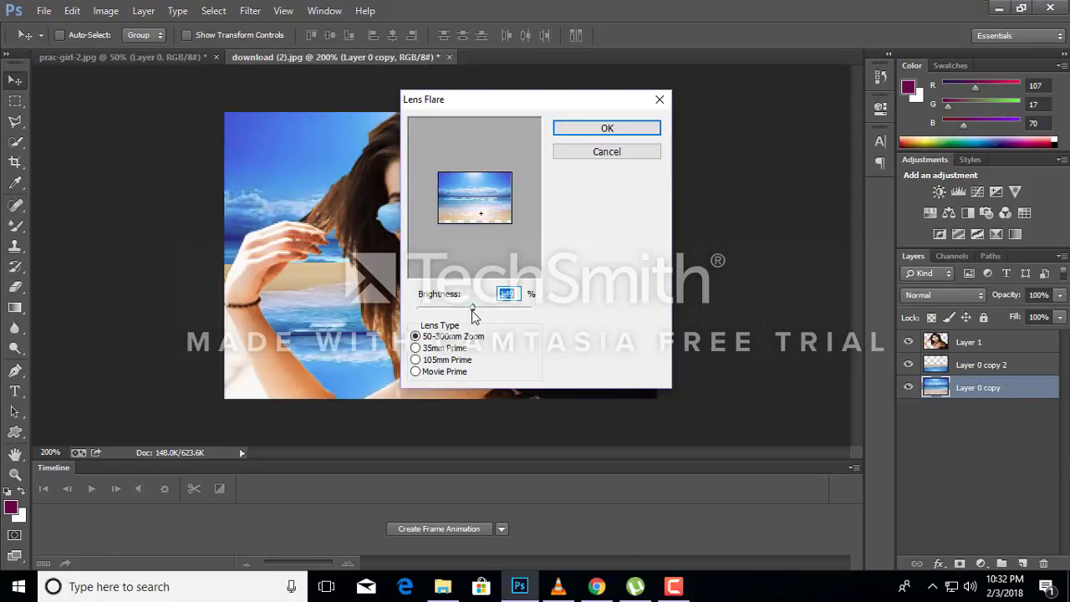
{"action": "left_click", "coordinate": [577, 130]}
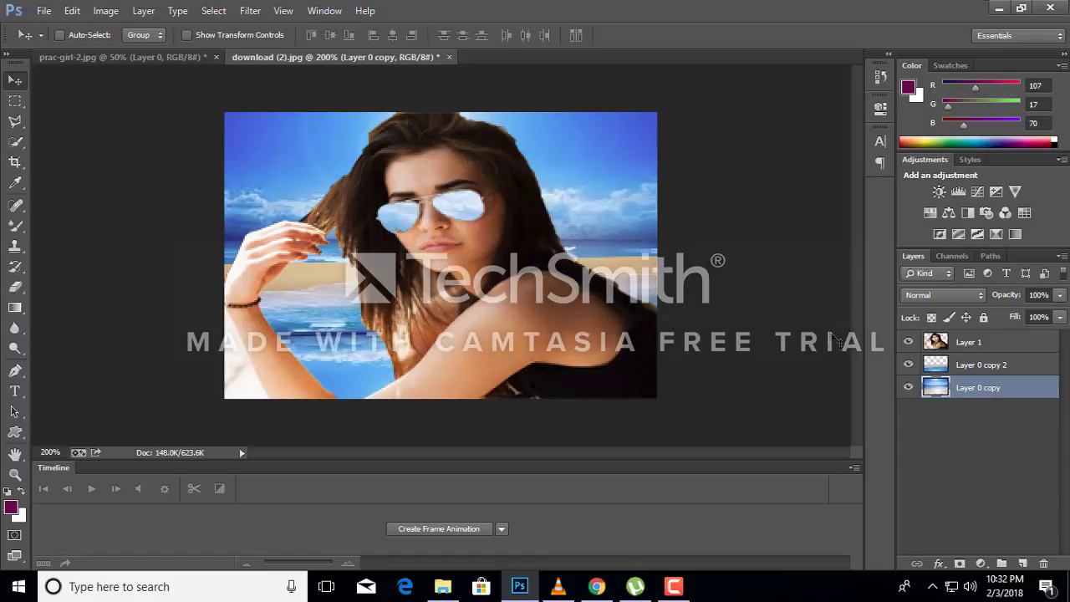
- Add another 50-300mm Zoom Lens Flare, lowered to 101% brightness, to the beach layer
{"action": "double_click", "coordinate": [938, 374]}
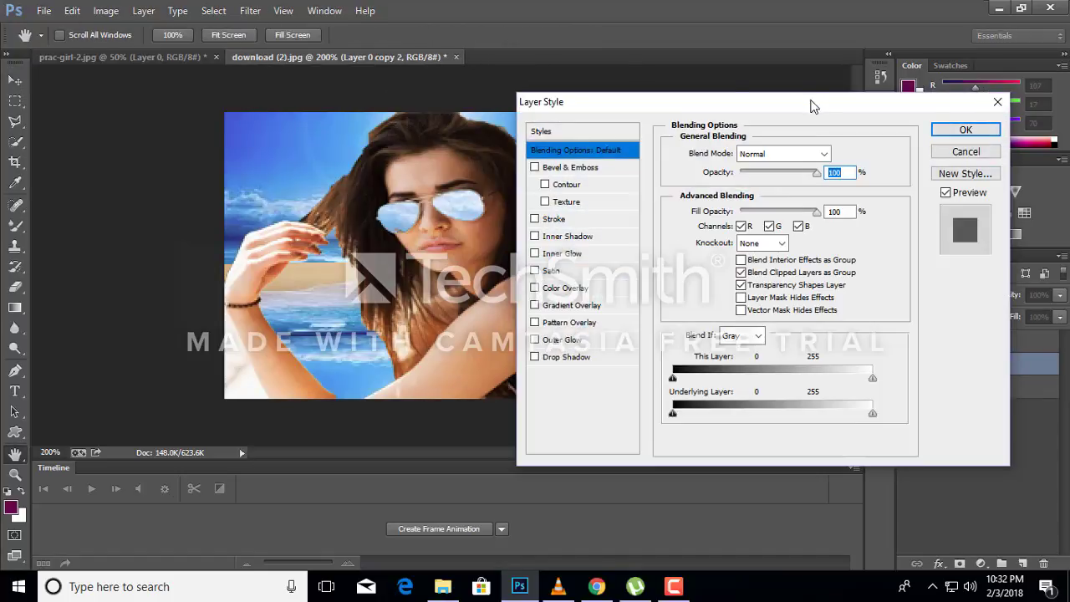
{"action": "left_click", "coordinate": [996, 102]}
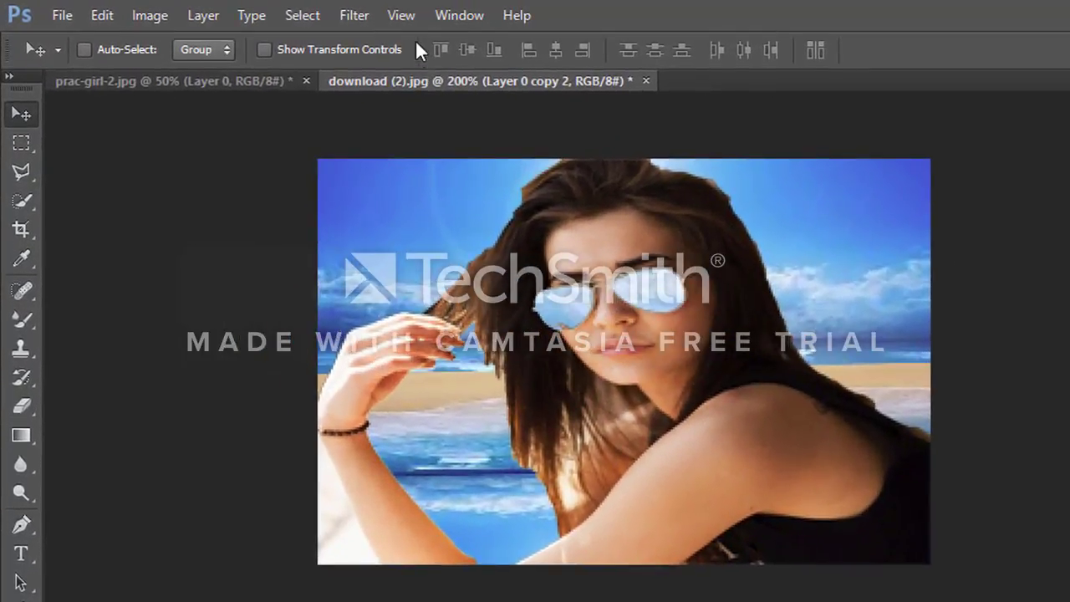
{"action": "left_click", "coordinate": [346, 16]}
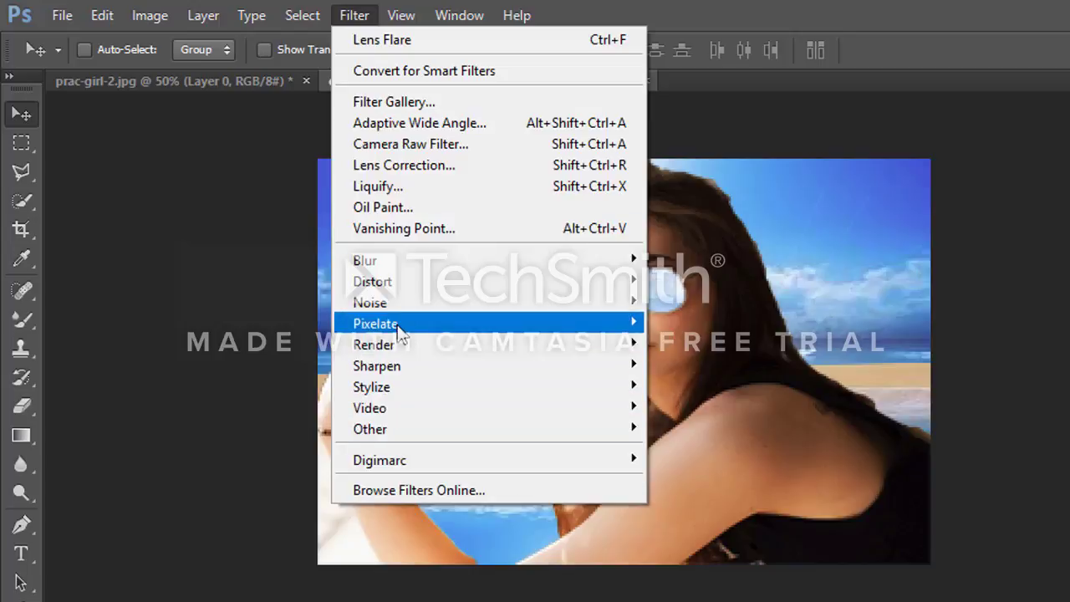
{"action": "mouse_move", "coordinate": [375, 345]}
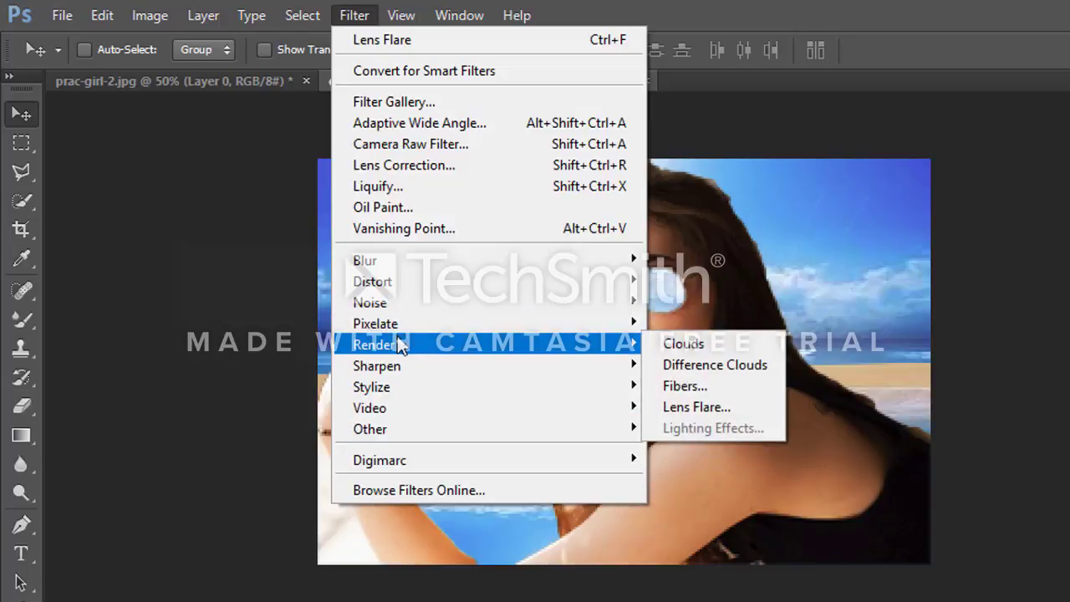
{"action": "left_click", "coordinate": [699, 405]}
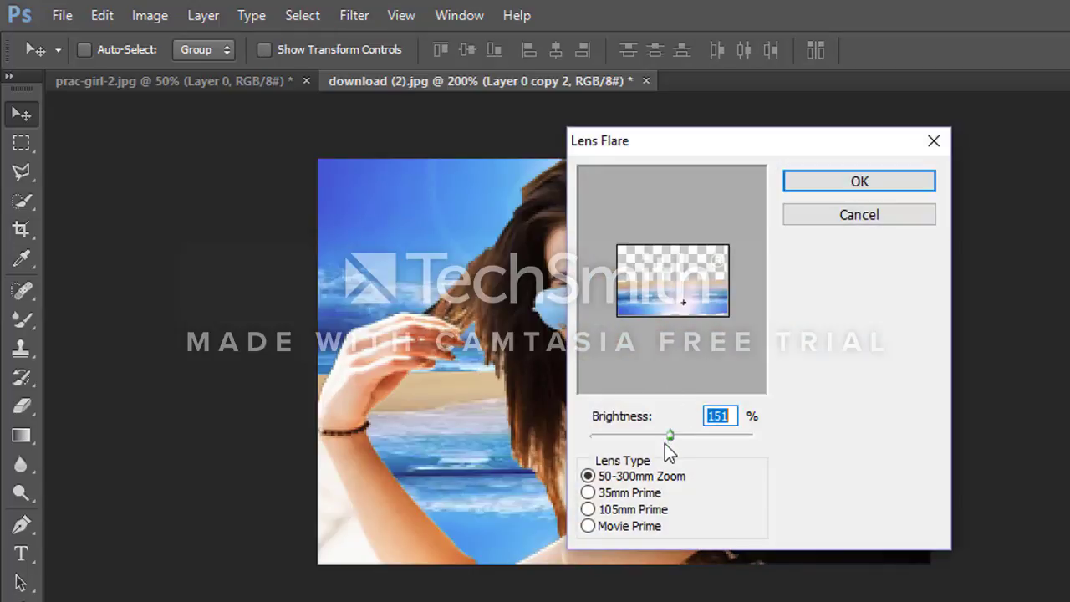
{"action": "left_click_drag", "start_coordinate": [668, 435], "coordinate": [641, 435]}
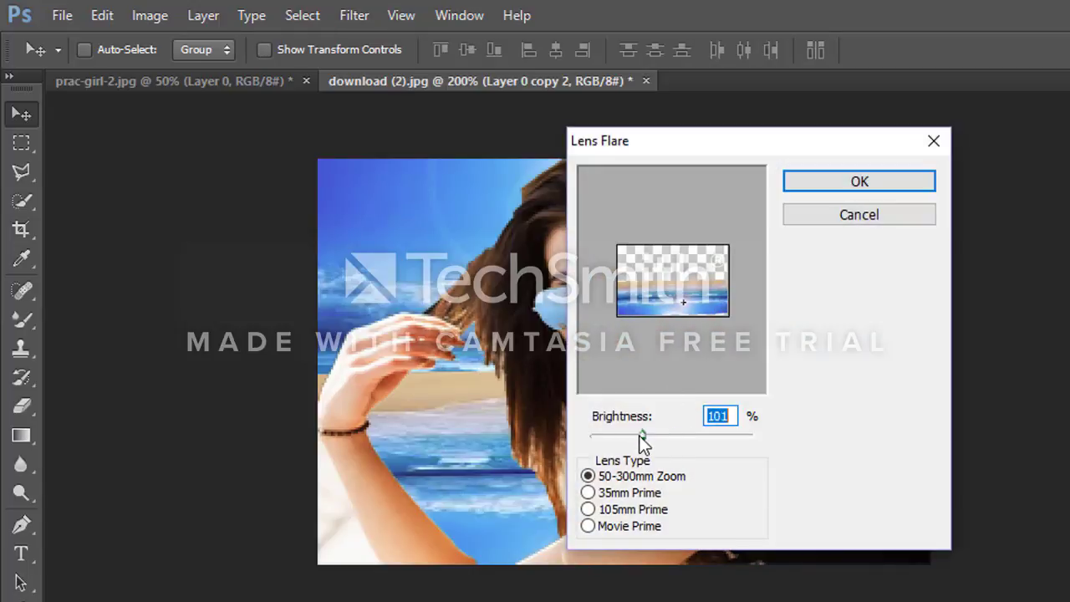
{"action": "left_click", "coordinate": [879, 181]}
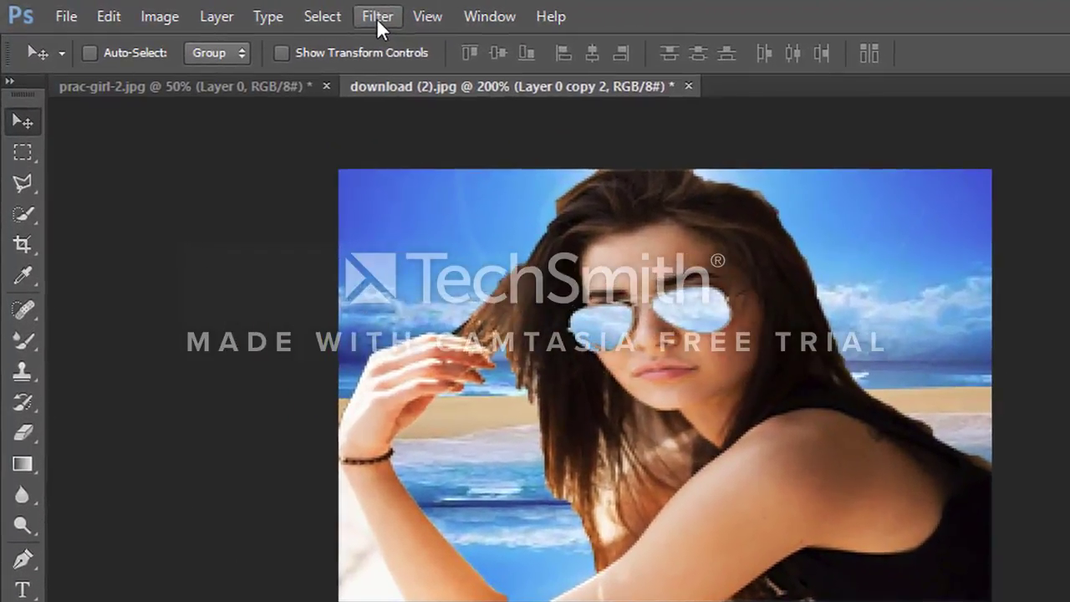
- Try Adaptive Wide Angle on the beach layer and dismiss the graphics acceleration error
{"action": "left_click", "coordinate": [253, 11]}
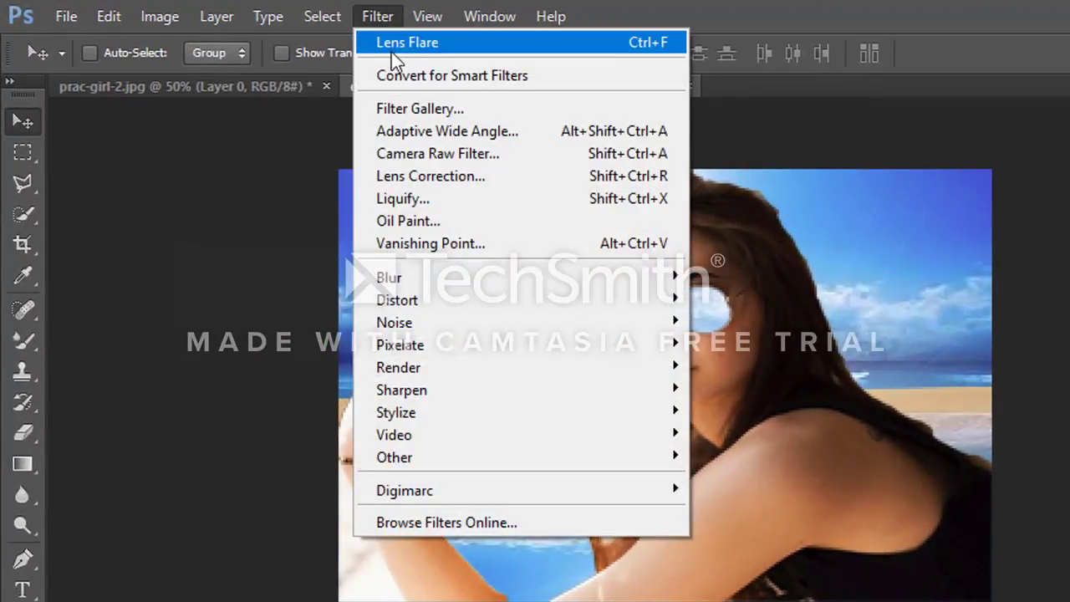
{"action": "left_click", "coordinate": [431, 120]}
{"action": "left_click", "coordinate": [1033, 386]}
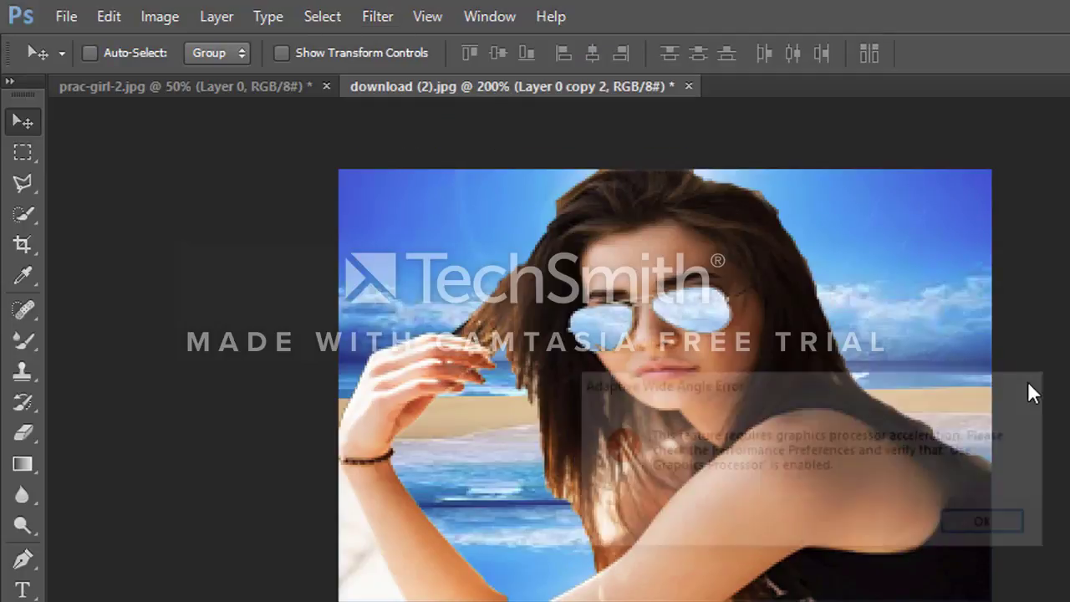
- Apply Filter > Sharpen > Sharpen to the beach background layer
{"action": "left_click", "coordinate": [378, 16]}
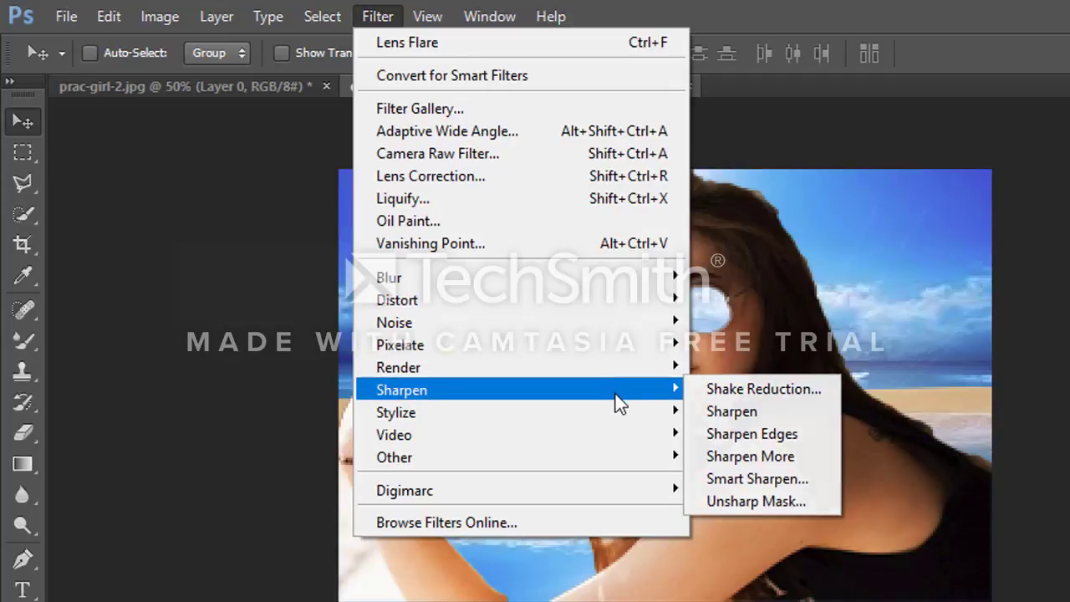
{"action": "mouse_move", "coordinate": [401, 389]}
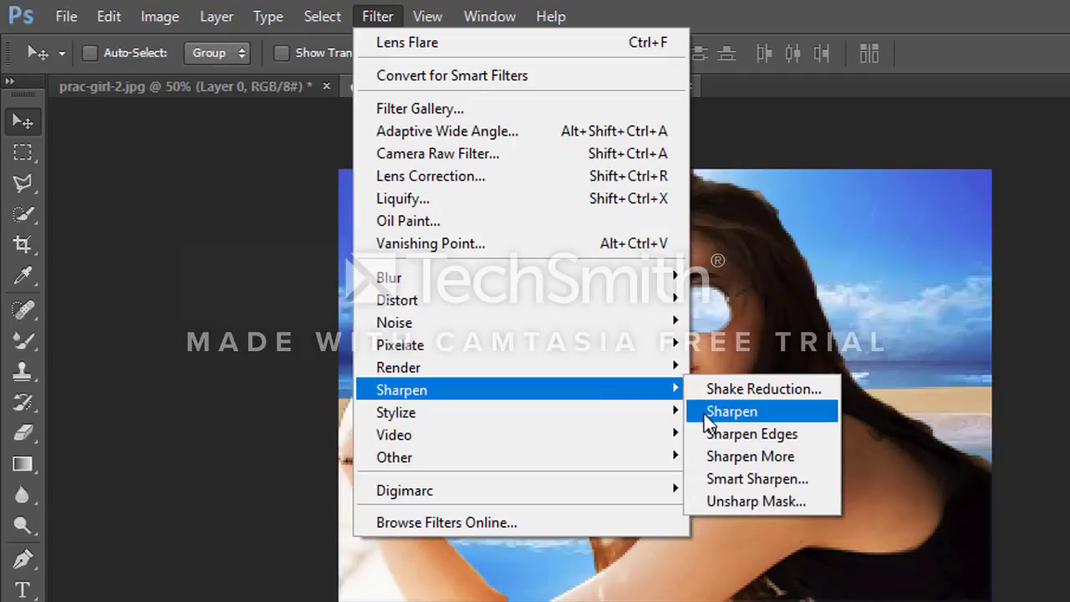
{"action": "left_click", "coordinate": [706, 411]}
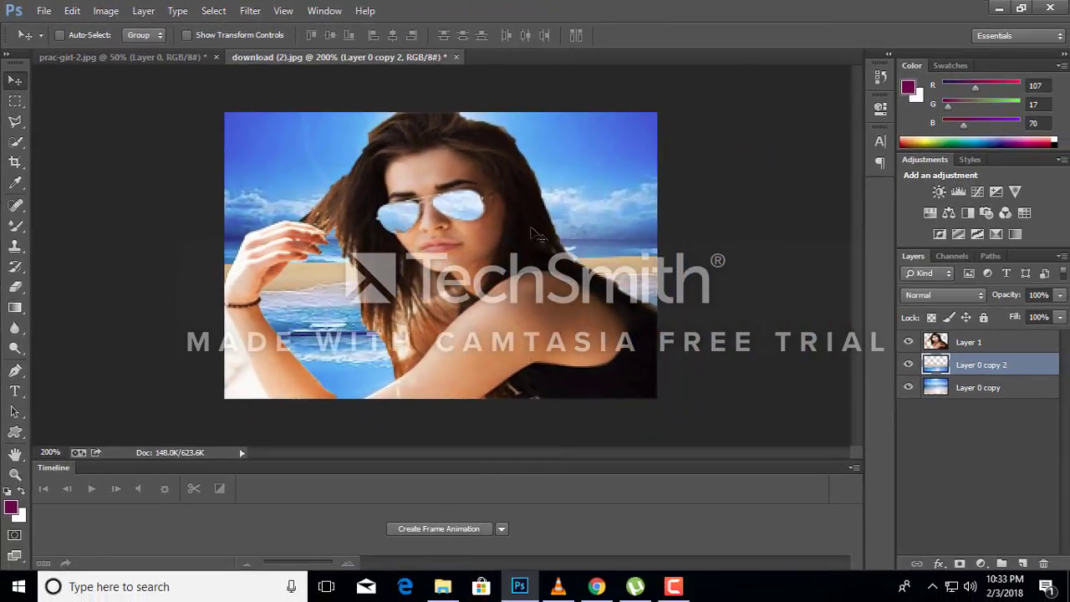
{"action": "left_click", "coordinate": [160, 58]}
{"action": "left_click", "coordinate": [311, 57]}
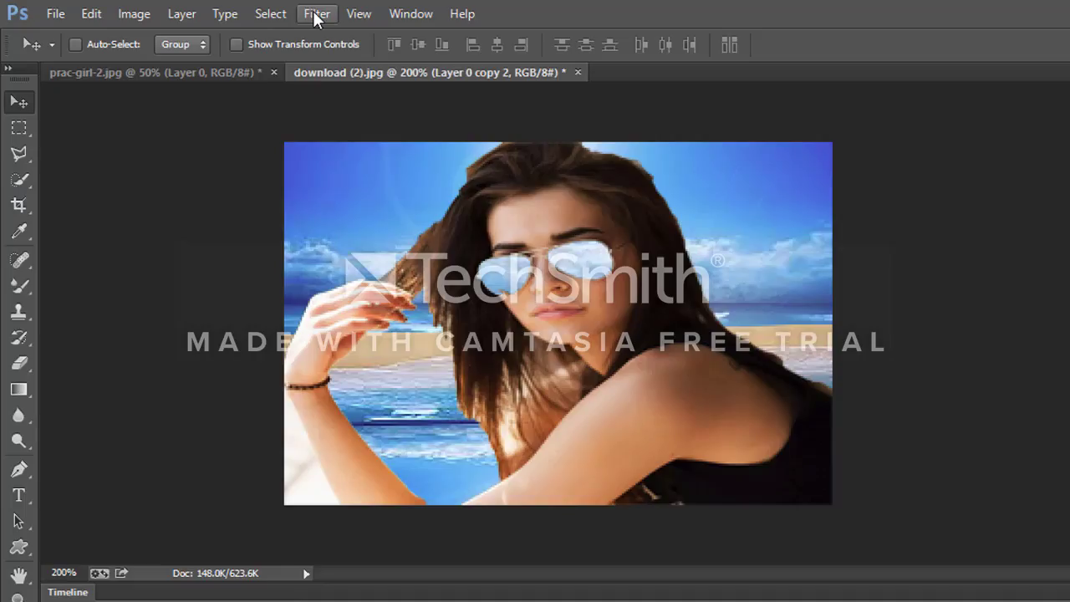
{"action": "left_click", "coordinate": [250, 10]}
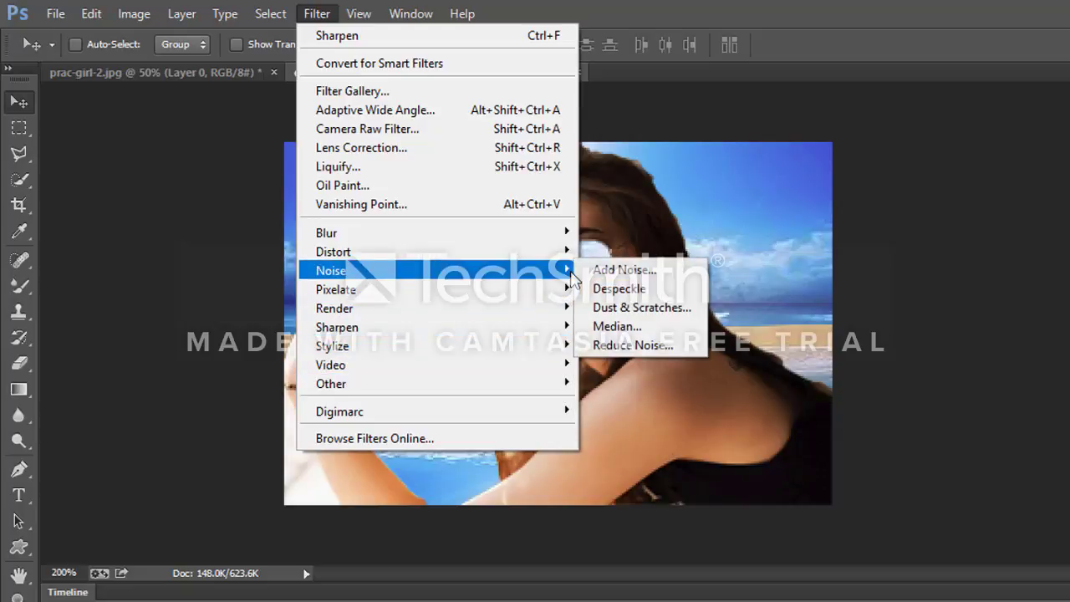
{"action": "mouse_move", "coordinate": [335, 251]}
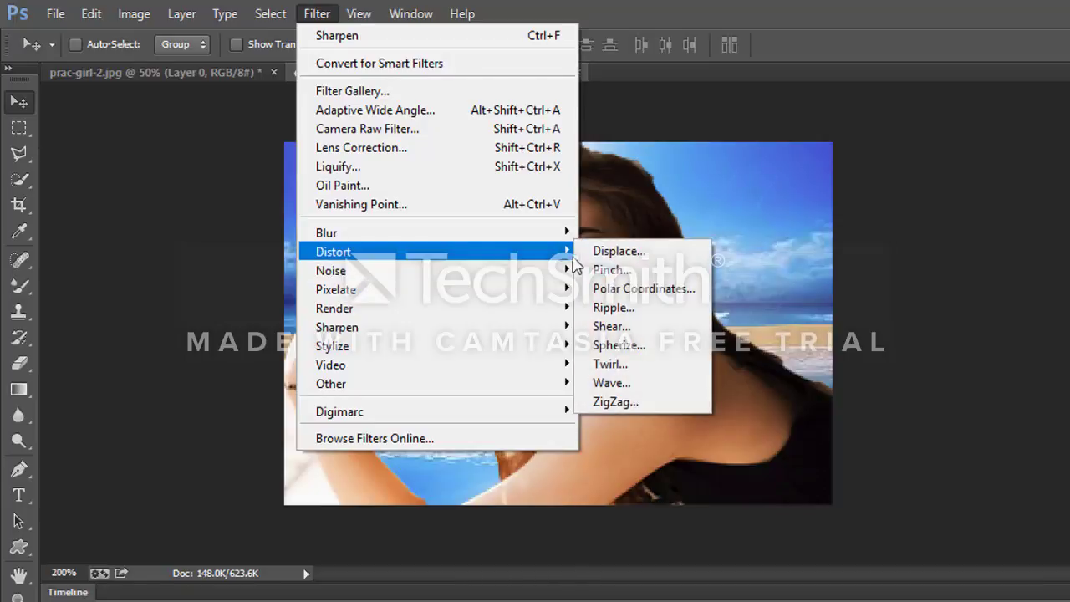
- Apply a Square-type Wave distortion with 5 generators to the beach layer
{"action": "left_click", "coordinate": [636, 377]}
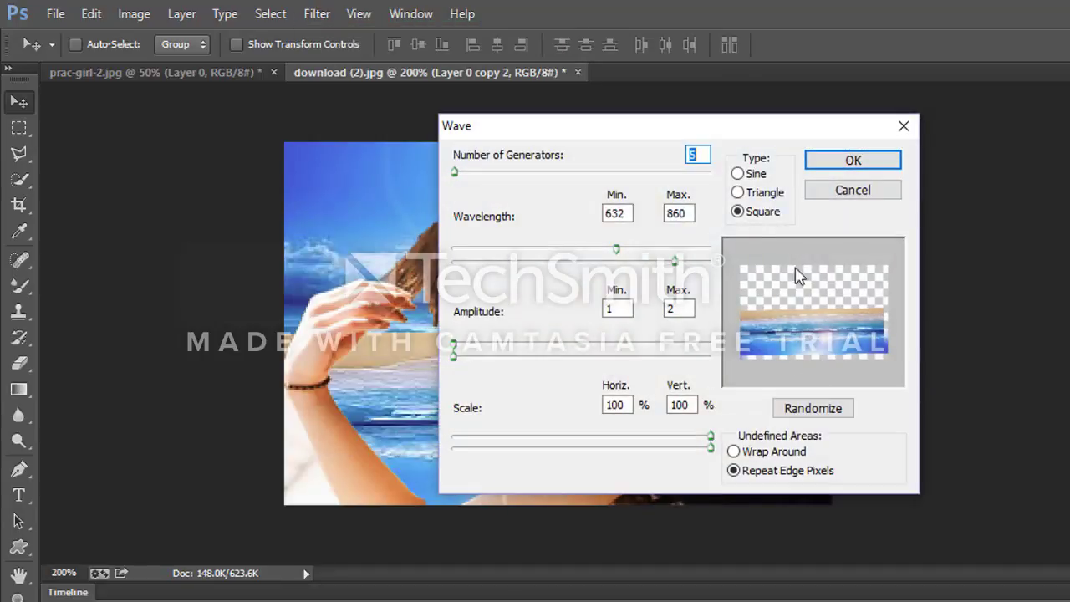
{"action": "left_click", "coordinate": [823, 159]}
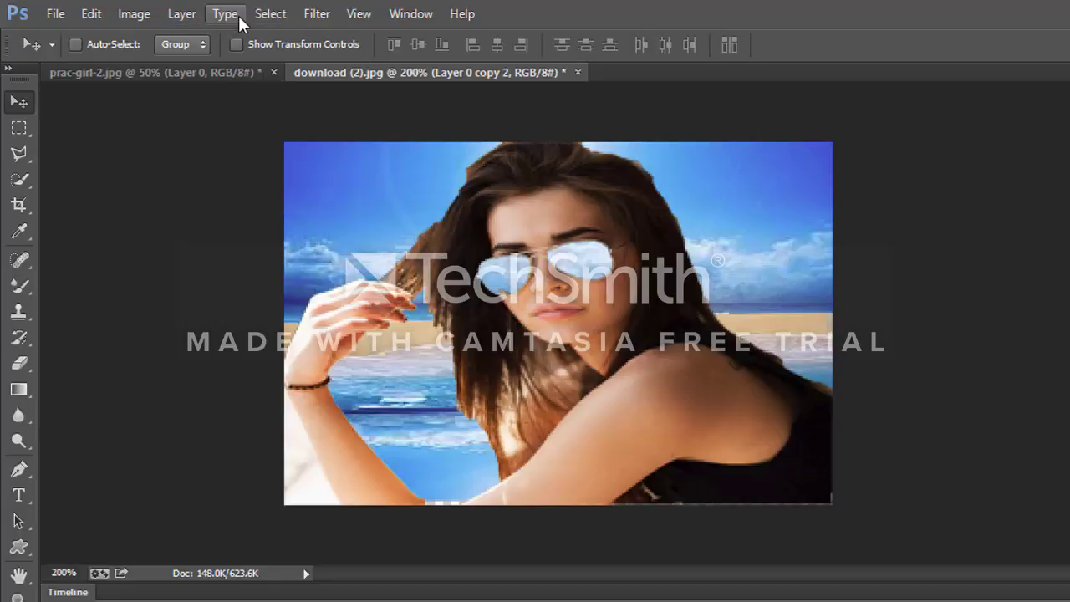
{"action": "left_click", "coordinate": [316, 14]}
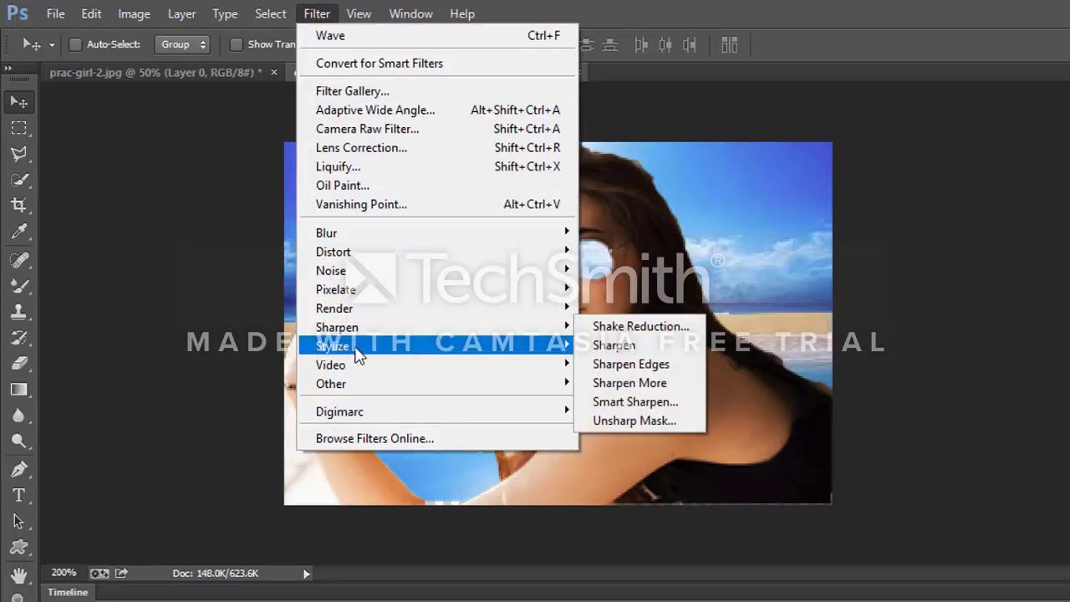
{"action": "mouse_move", "coordinate": [351, 346]}
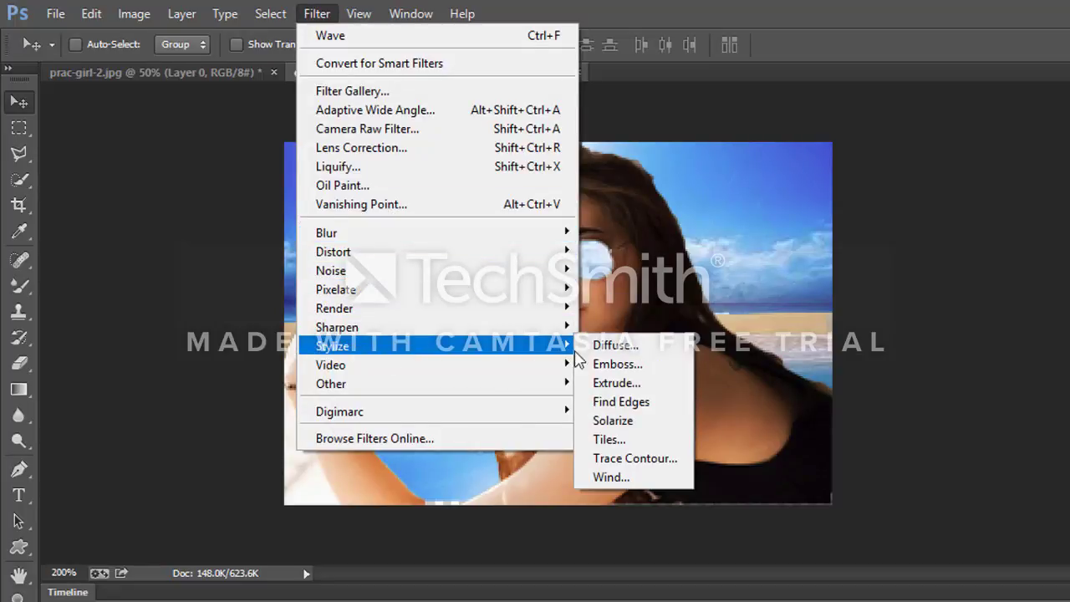
{"action": "left_click", "coordinate": [615, 405]}
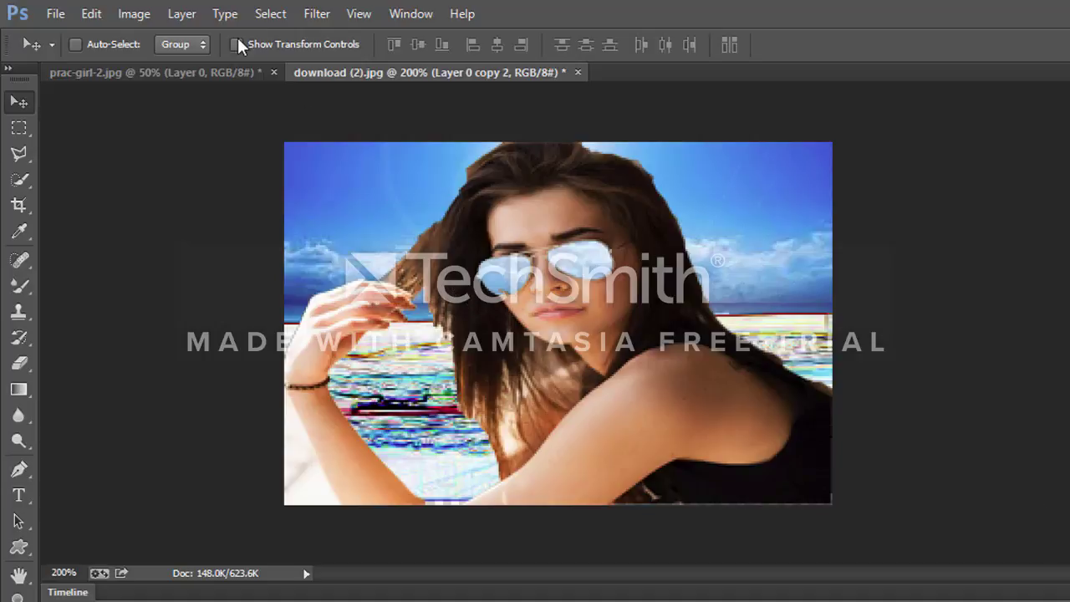
{"action": "left_click", "coordinate": [313, 13]}
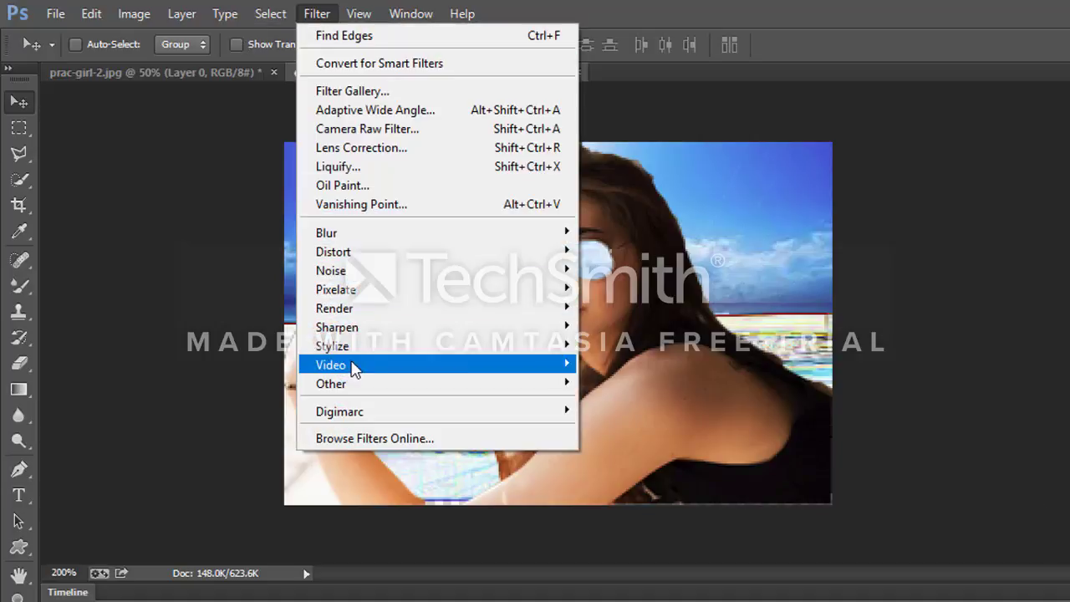
{"action": "mouse_move", "coordinate": [332, 346]}
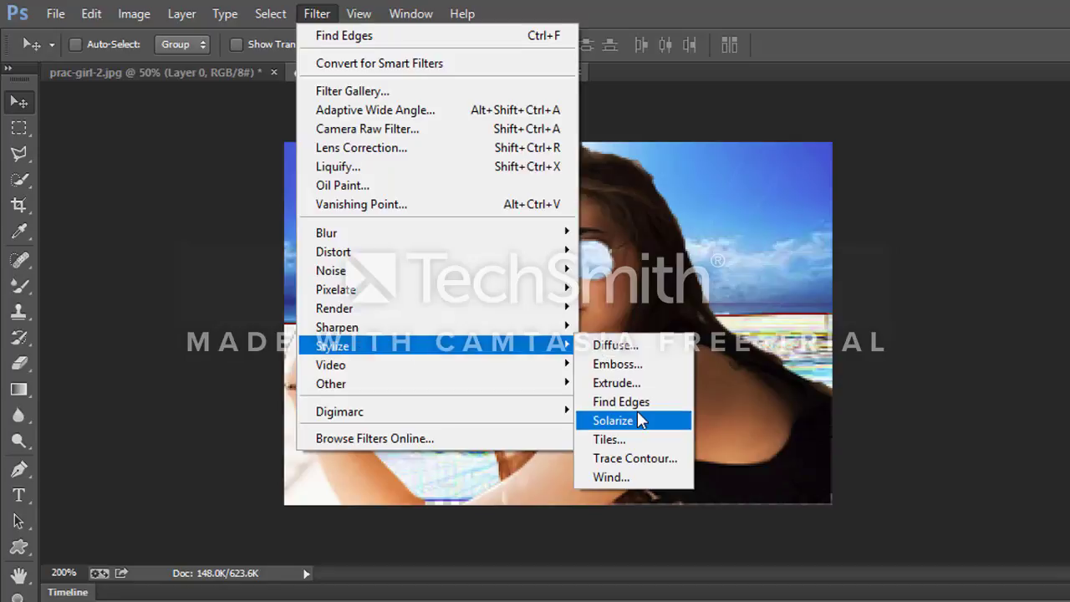
{"action": "left_click", "coordinate": [618, 366]}
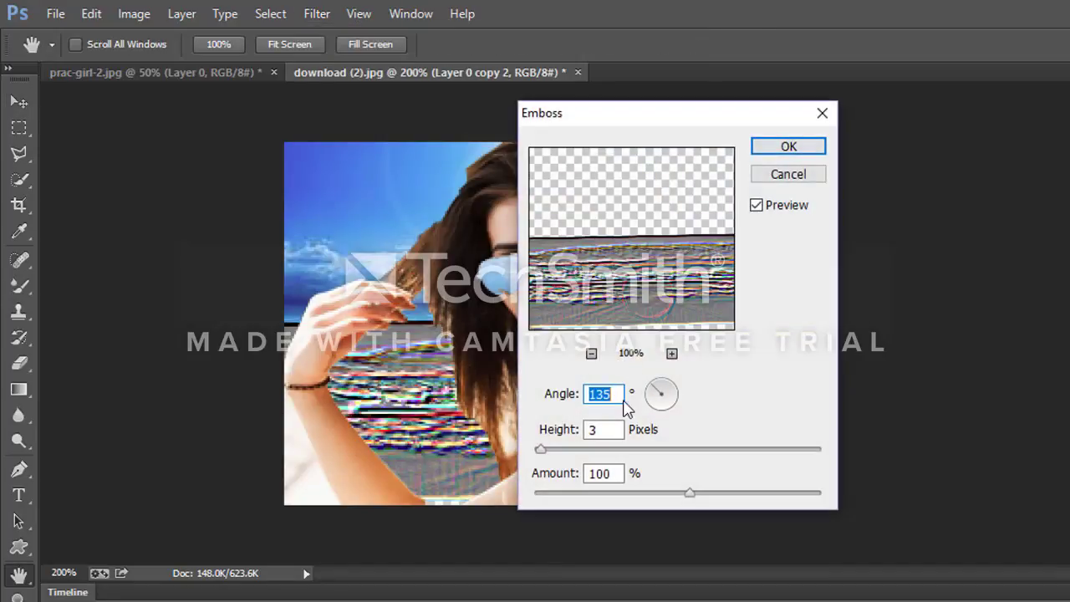
{"action": "left_click_drag", "start_coordinate": [540, 449], "coordinate": [522, 451]}
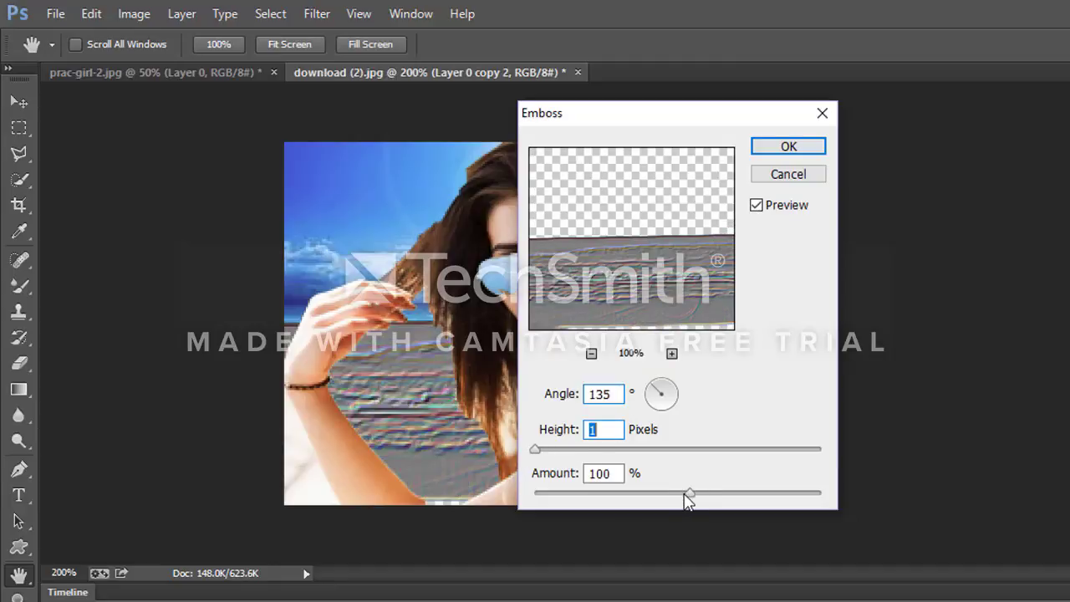
{"action": "left_click_drag", "start_coordinate": [687, 487], "coordinate": [533, 493]}
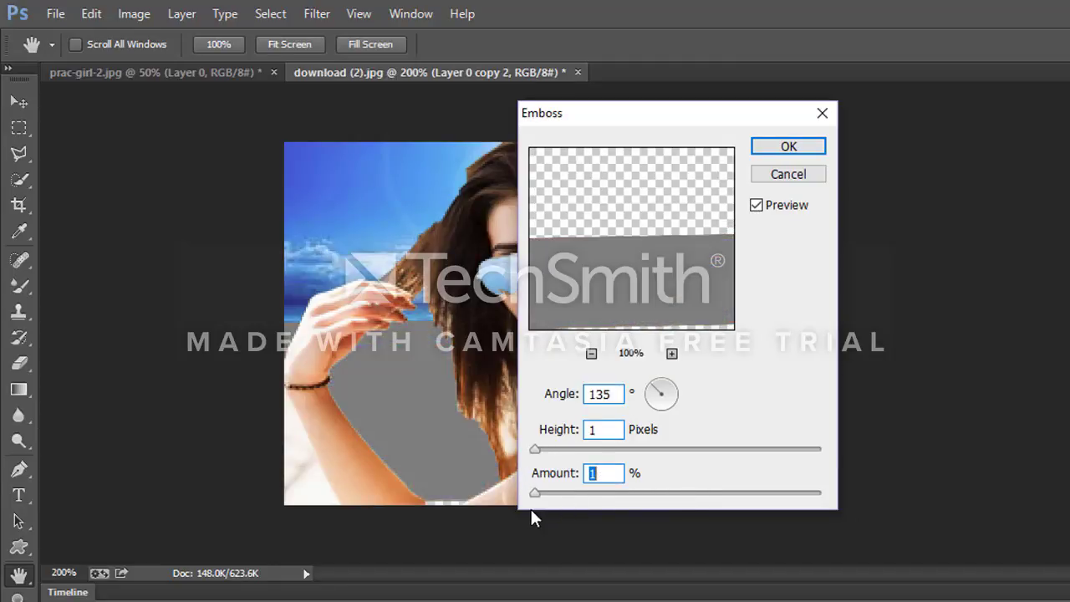
{"action": "left_click_drag", "start_coordinate": [535, 493], "coordinate": [839, 493]}
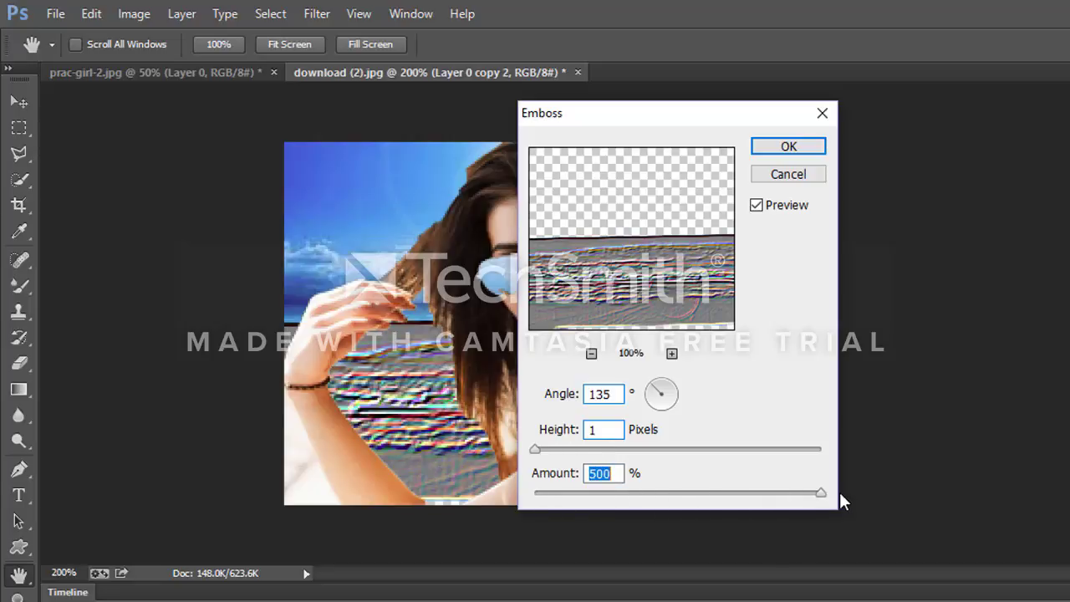
{"action": "left_click", "coordinate": [822, 112]}
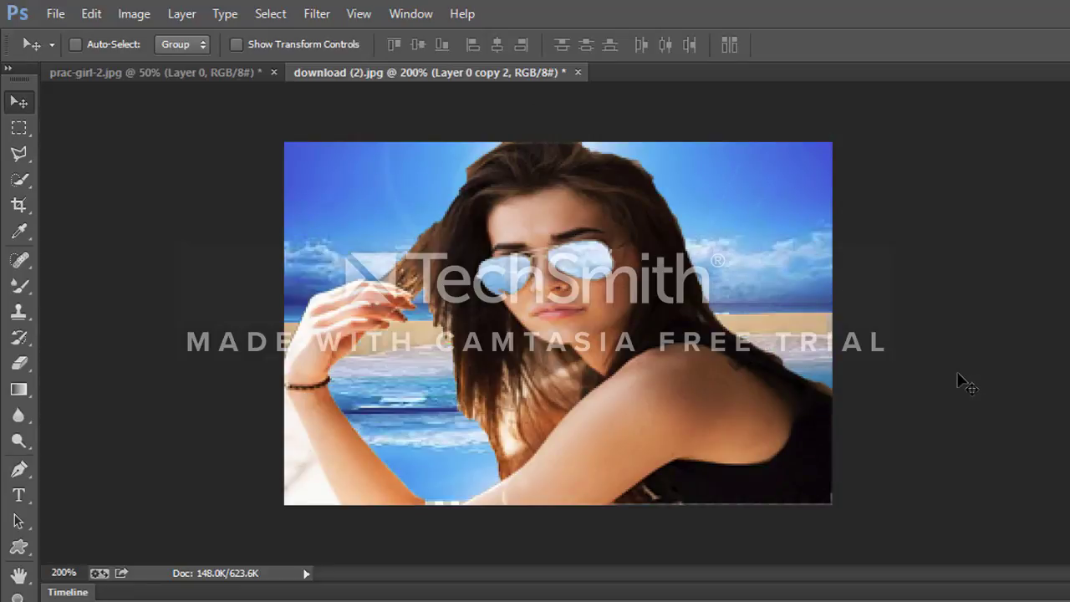
- Apply Stylize > Wind using the Wind method, blowing from the right
{"action": "left_click", "coordinate": [317, 14]}
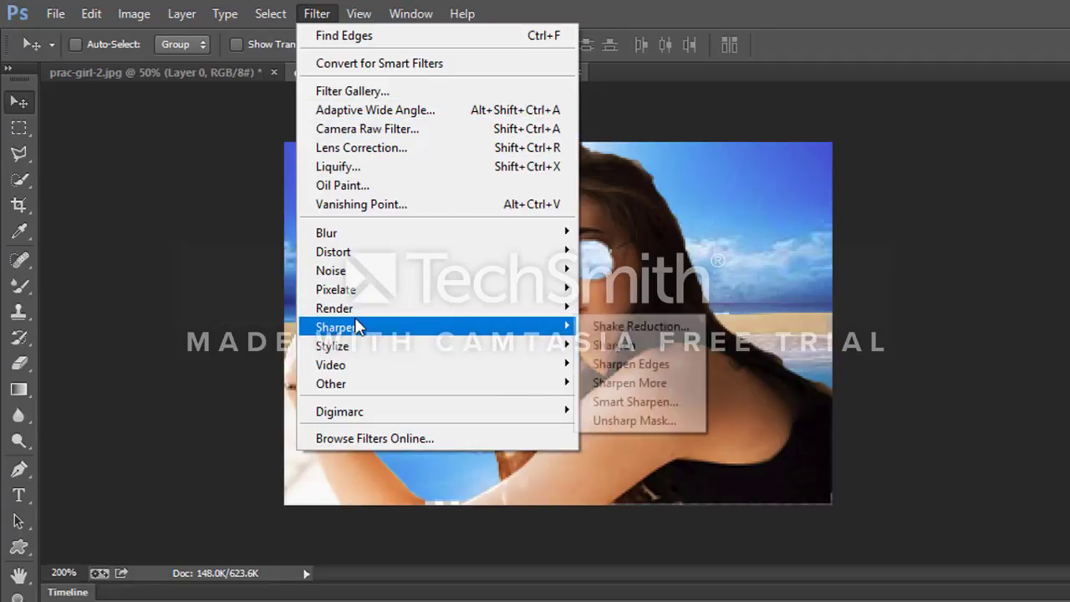
{"action": "mouse_move", "coordinate": [333, 346]}
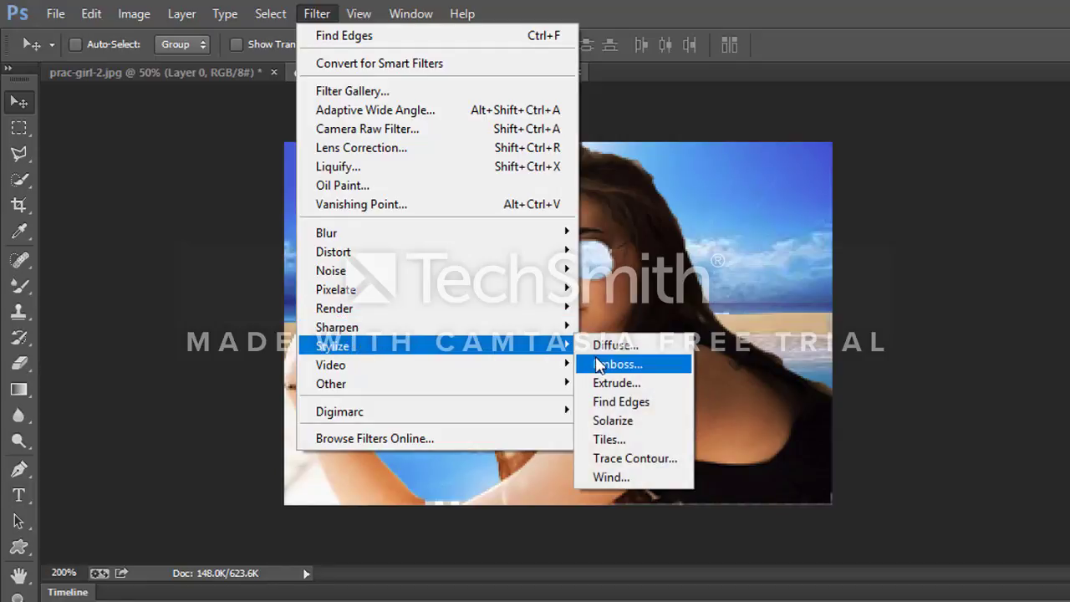
{"action": "left_click", "coordinate": [607, 475]}
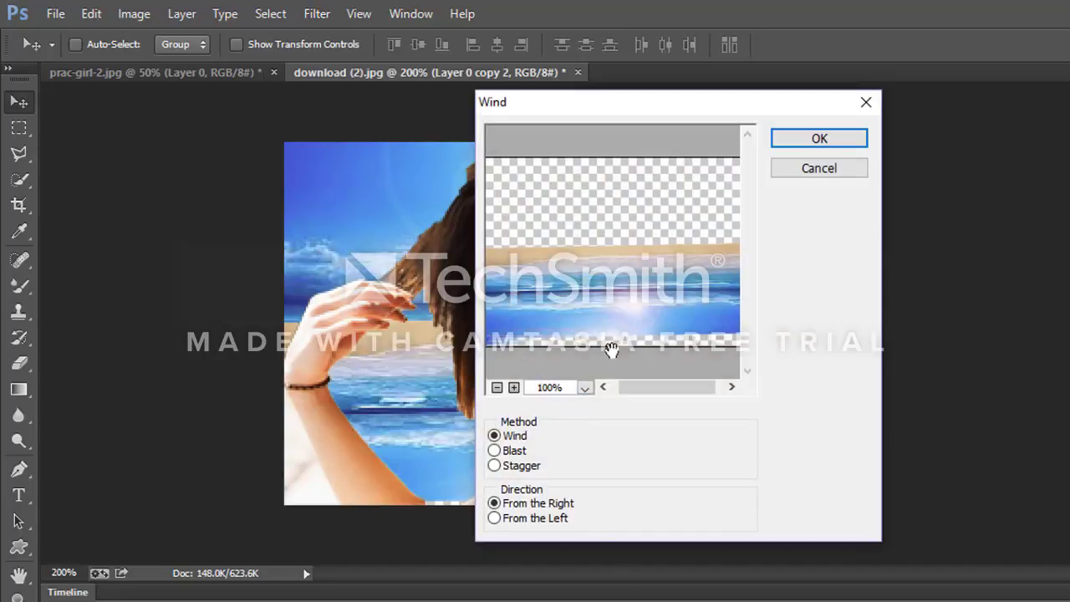
{"action": "left_click", "coordinate": [817, 140]}
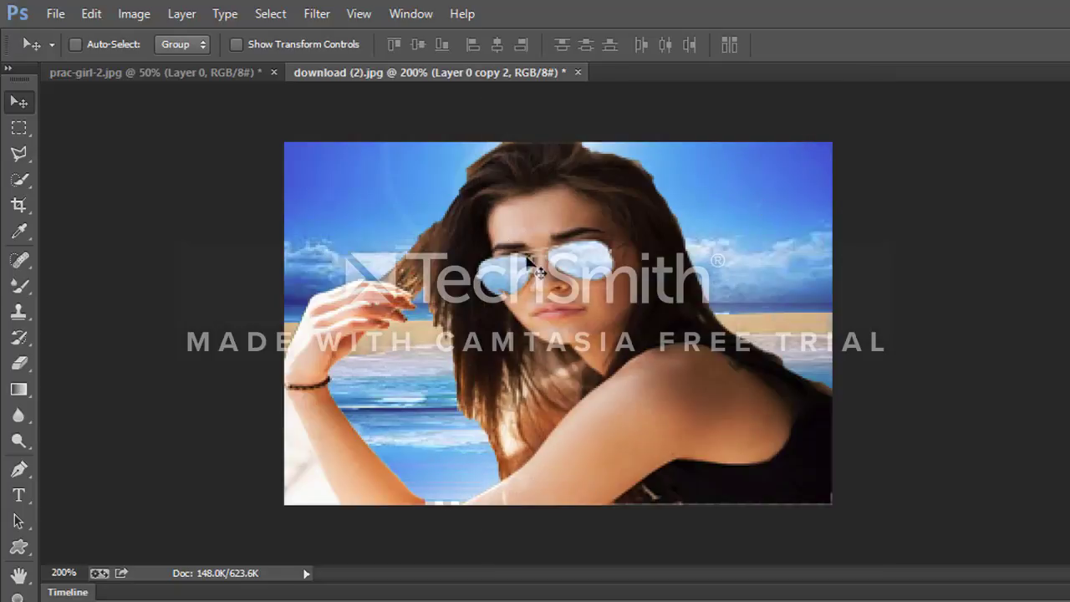
{"action": "left_click", "coordinate": [317, 14]}
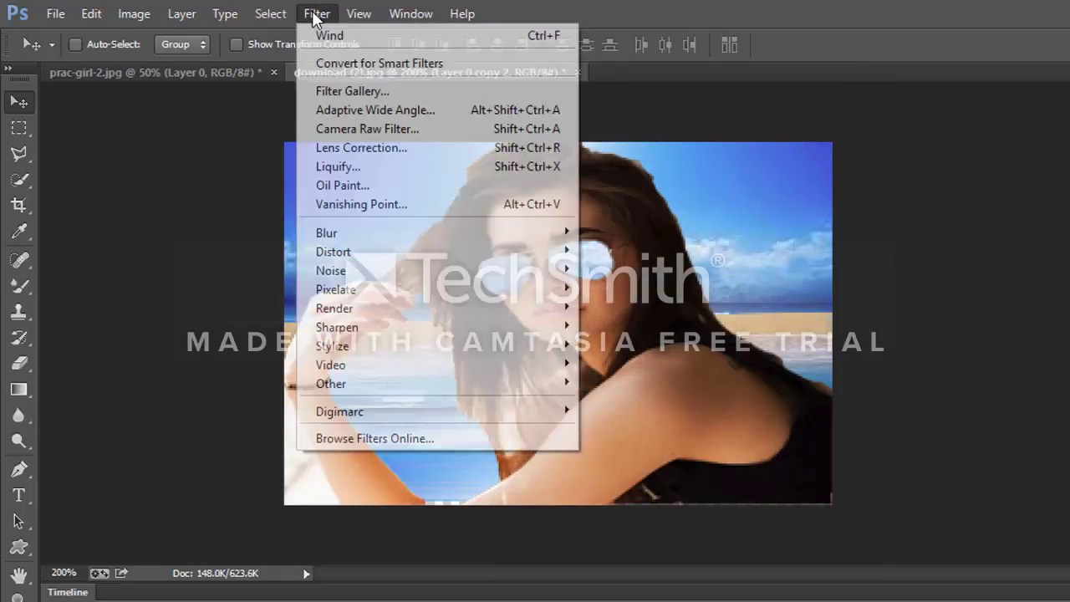
{"action": "left_click", "coordinate": [320, 38]}
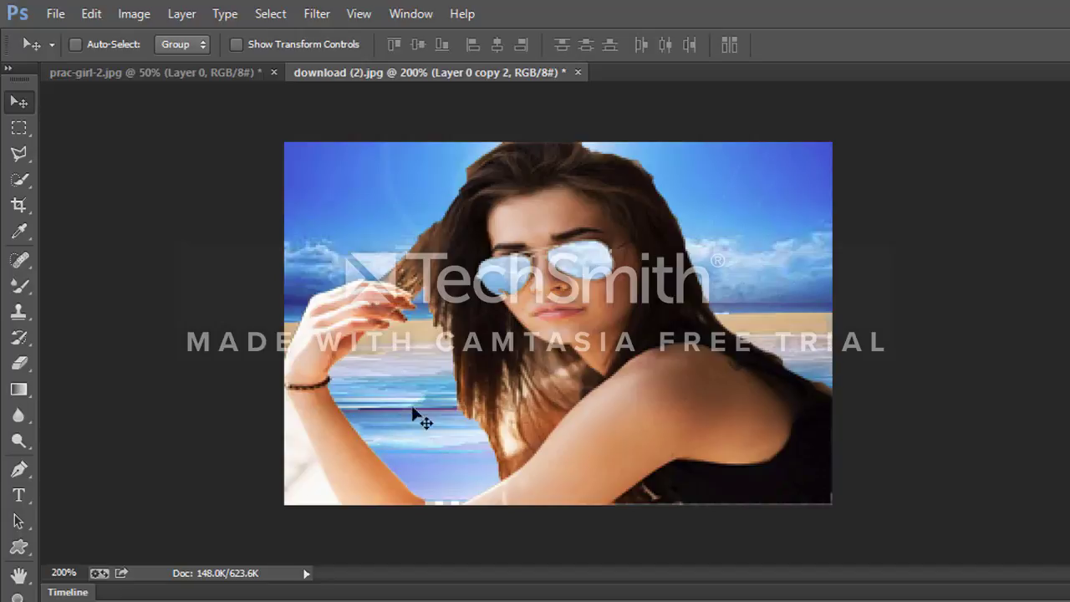
{"action": "left_click", "coordinate": [317, 14]}
{"action": "mouse_move", "coordinate": [339, 411]}
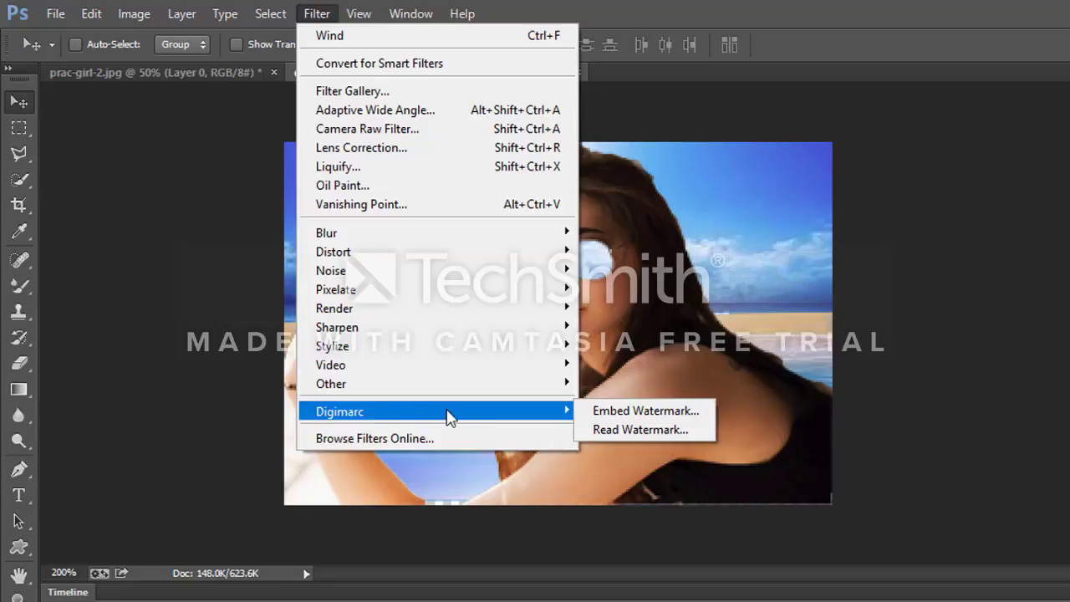
{"action": "left_click", "coordinate": [620, 414]}
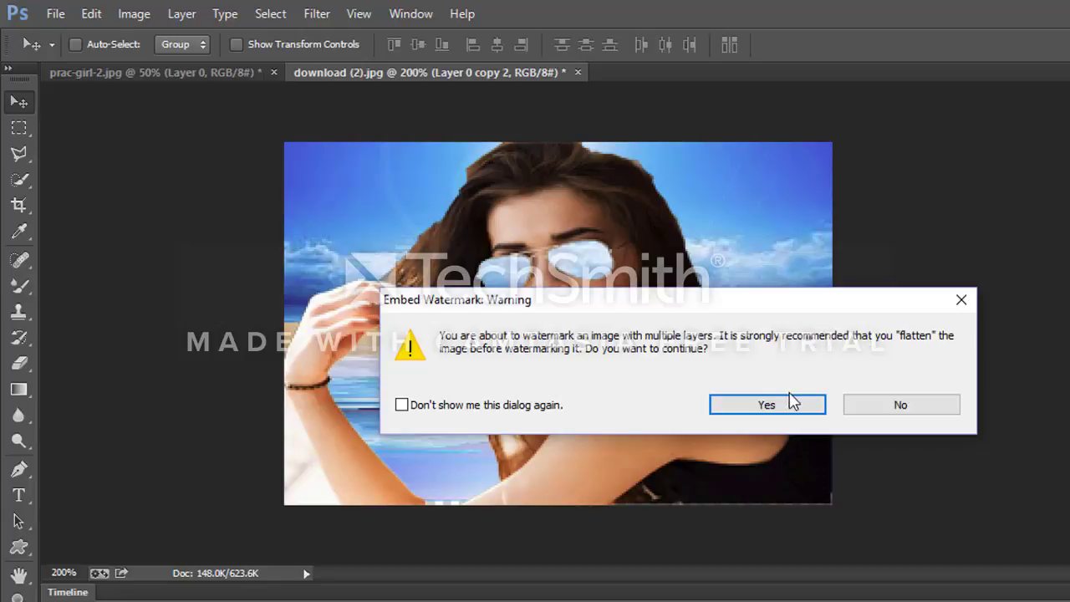
{"action": "left_click", "coordinate": [746, 402]}
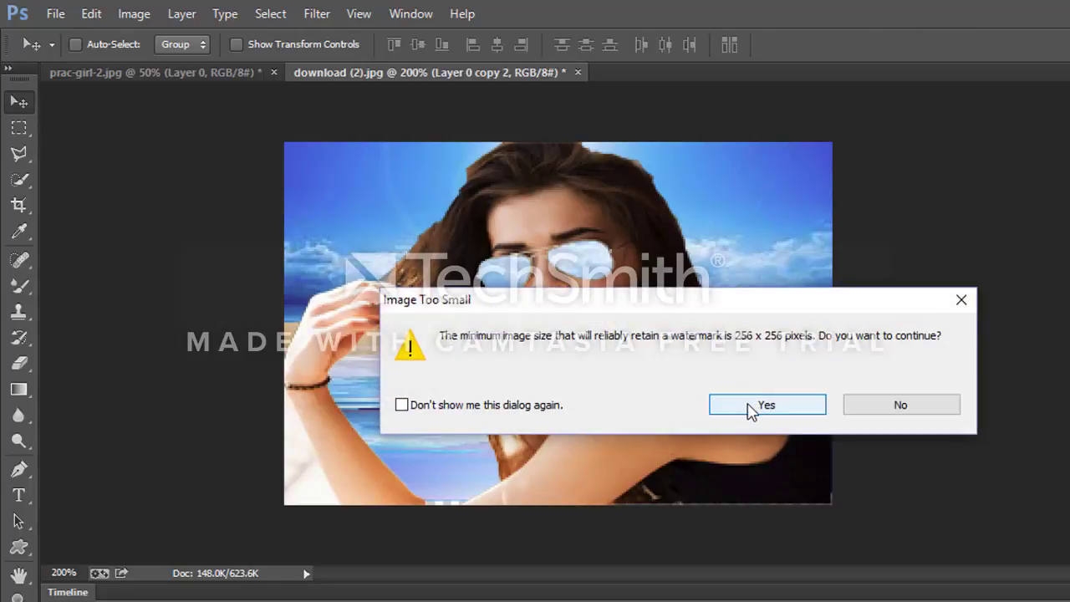
{"action": "left_click", "coordinate": [750, 408]}
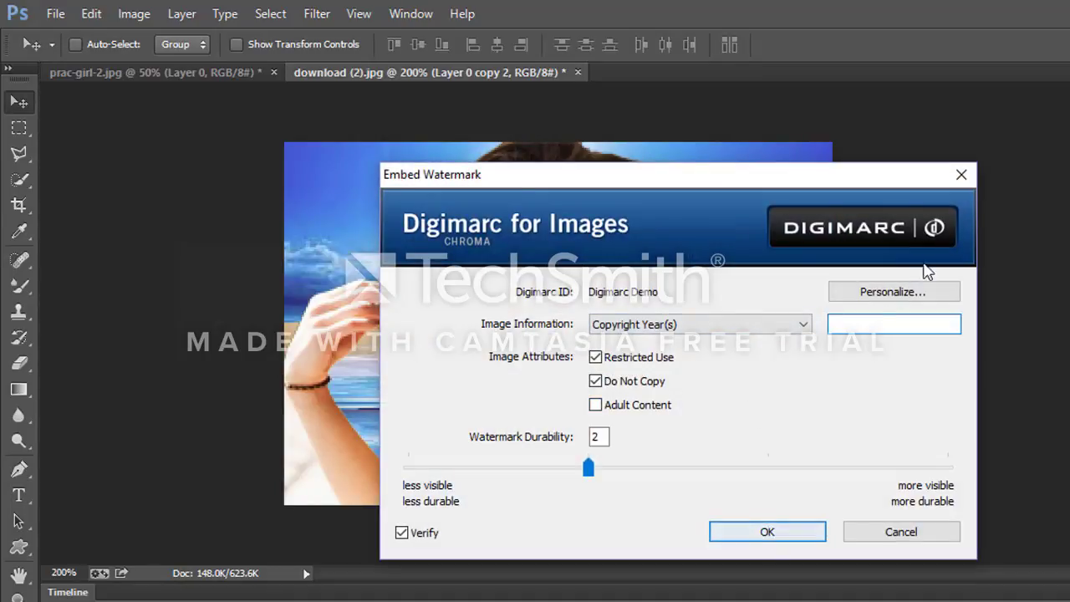
{"action": "left_click", "coordinate": [966, 177]}
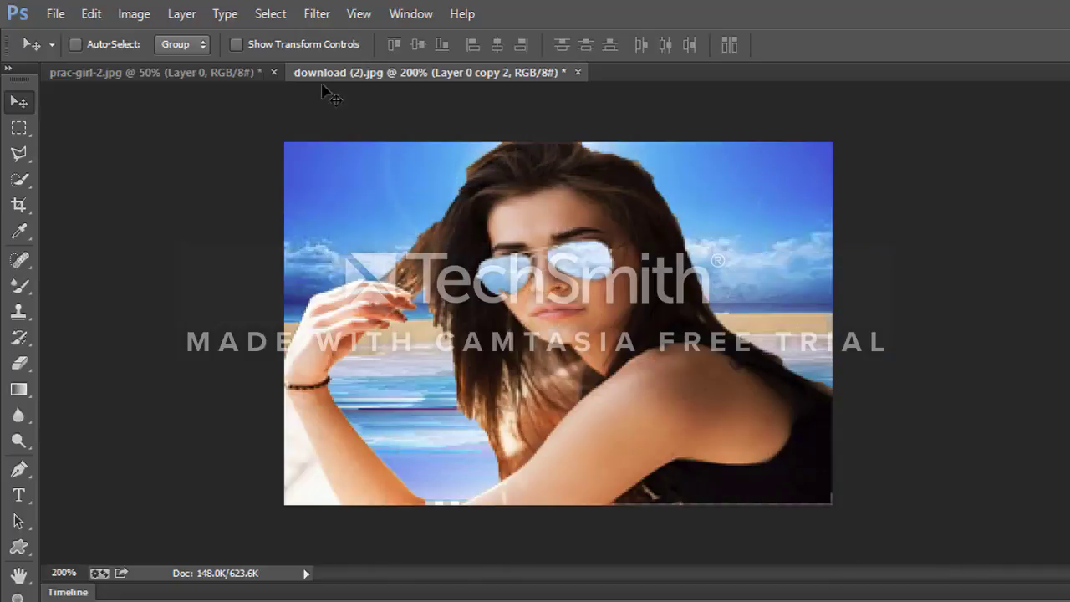
- Open Shape Blur and preview the thick arrow, banner, thin arrow and speech bubble shapes
{"action": "left_click", "coordinate": [270, 13]}
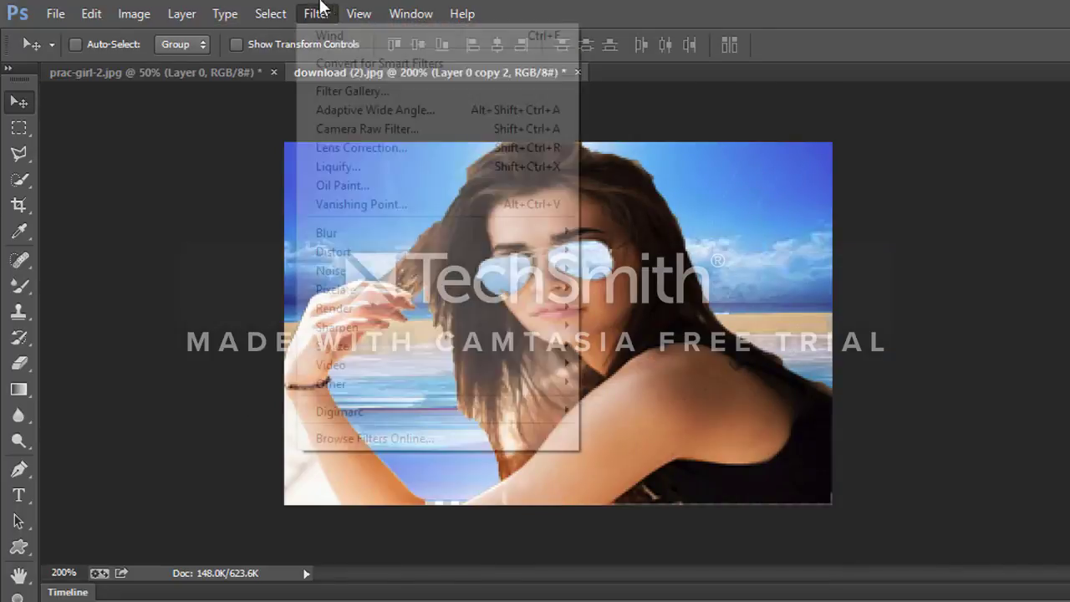
{"action": "mouse_move", "coordinate": [316, 13]}
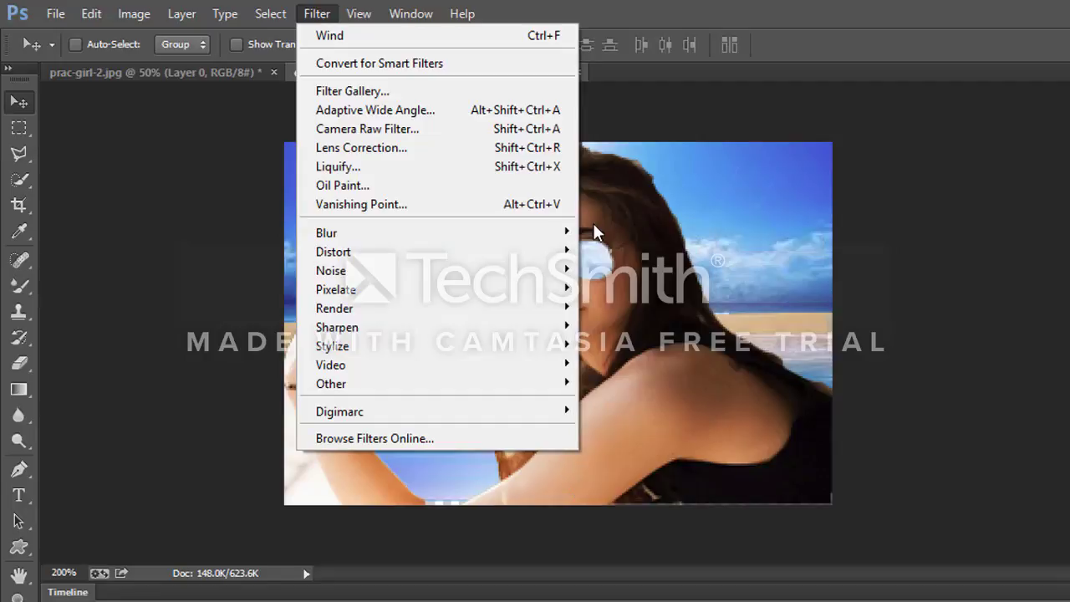
{"action": "mouse_move", "coordinate": [326, 233]}
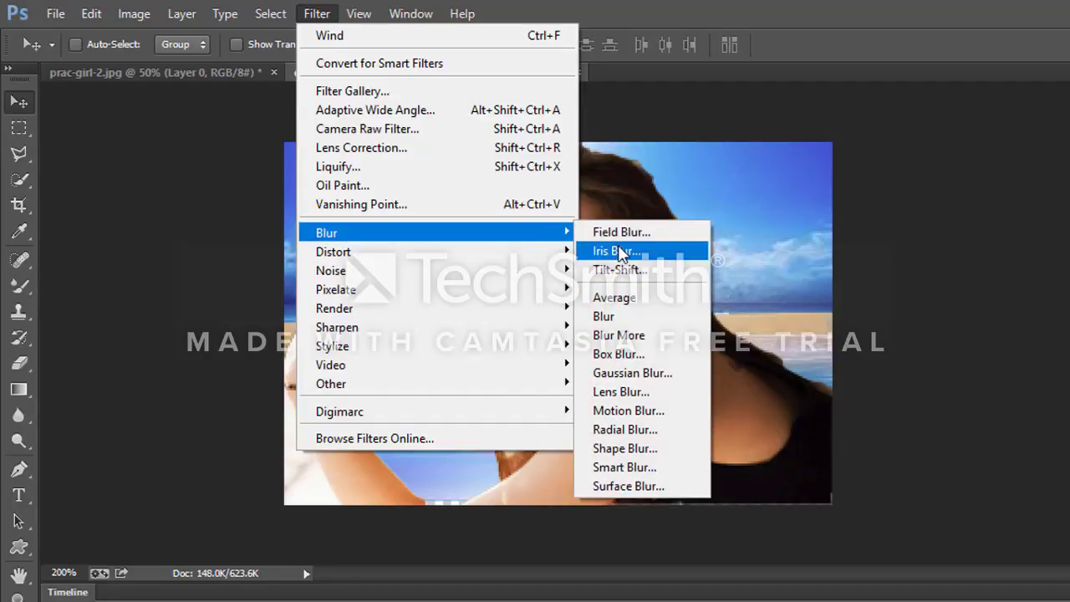
{"action": "left_click", "coordinate": [607, 447]}
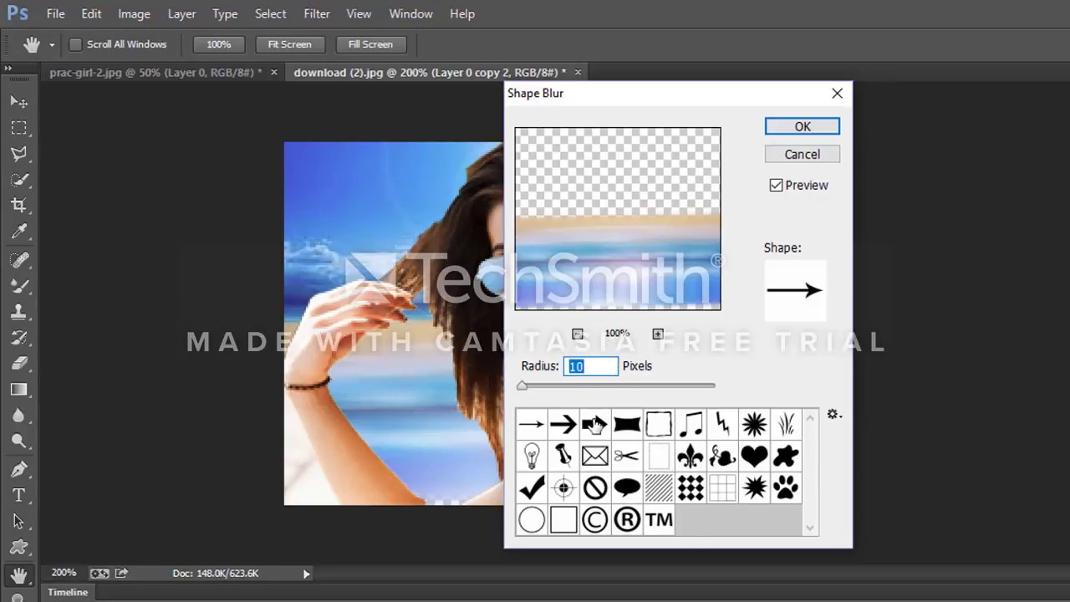
{"action": "left_click", "coordinate": [593, 424]}
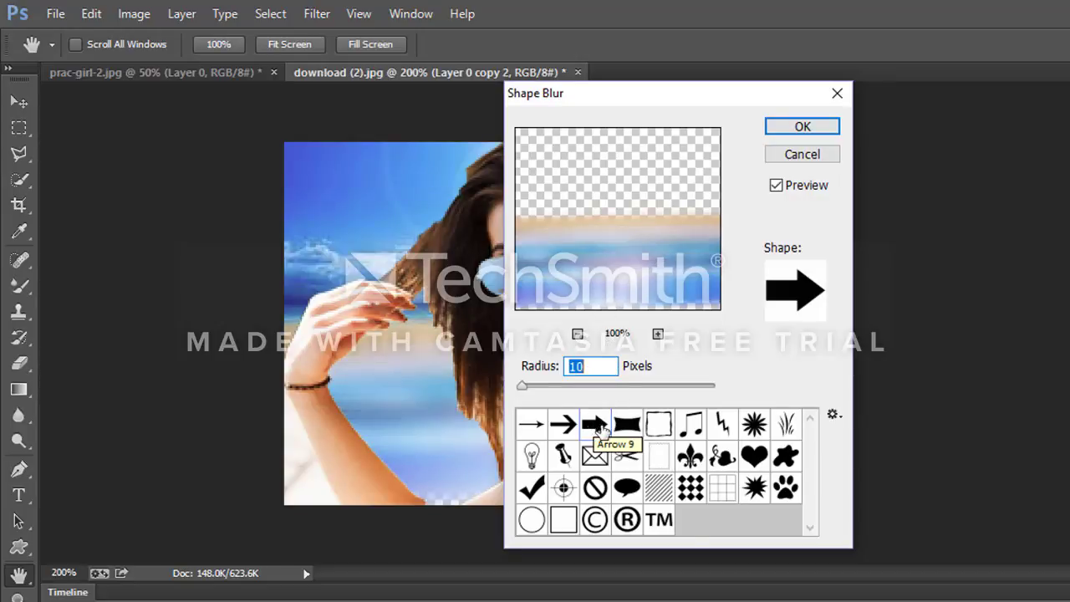
{"action": "double_click", "coordinate": [627, 425]}
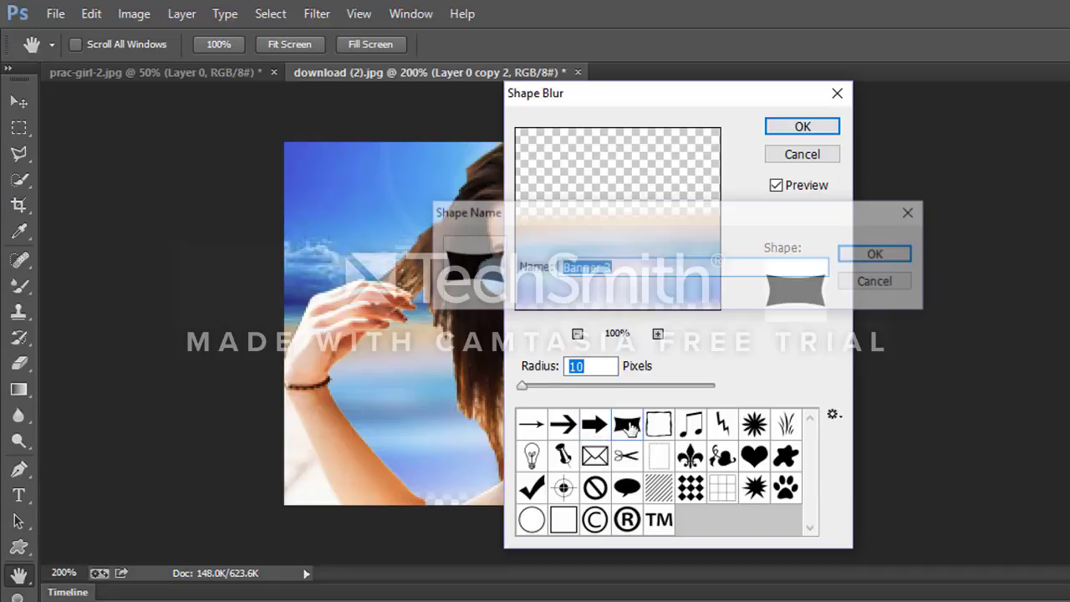
{"action": "left_click", "coordinate": [912, 213]}
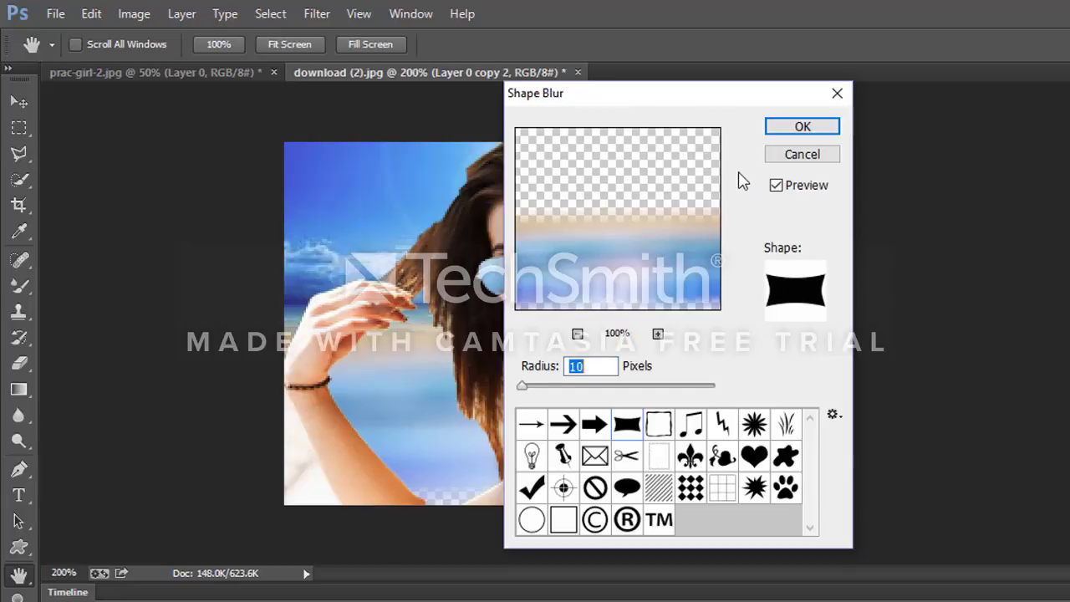
{"action": "left_click", "coordinate": [717, 89]}
{"action": "left_click", "coordinate": [540, 426]}
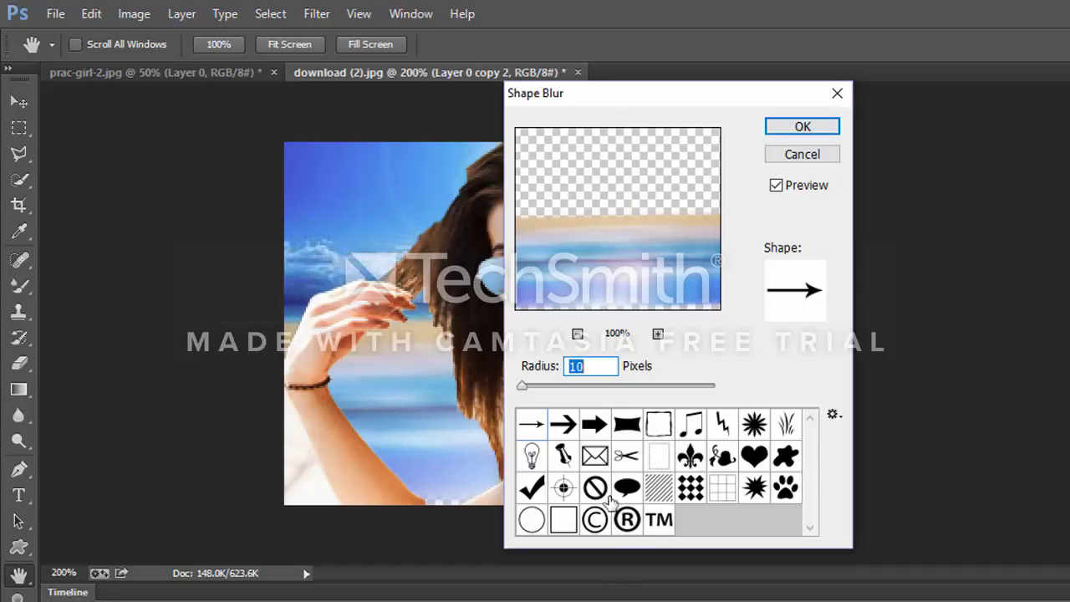
{"action": "double_click", "coordinate": [637, 491]}
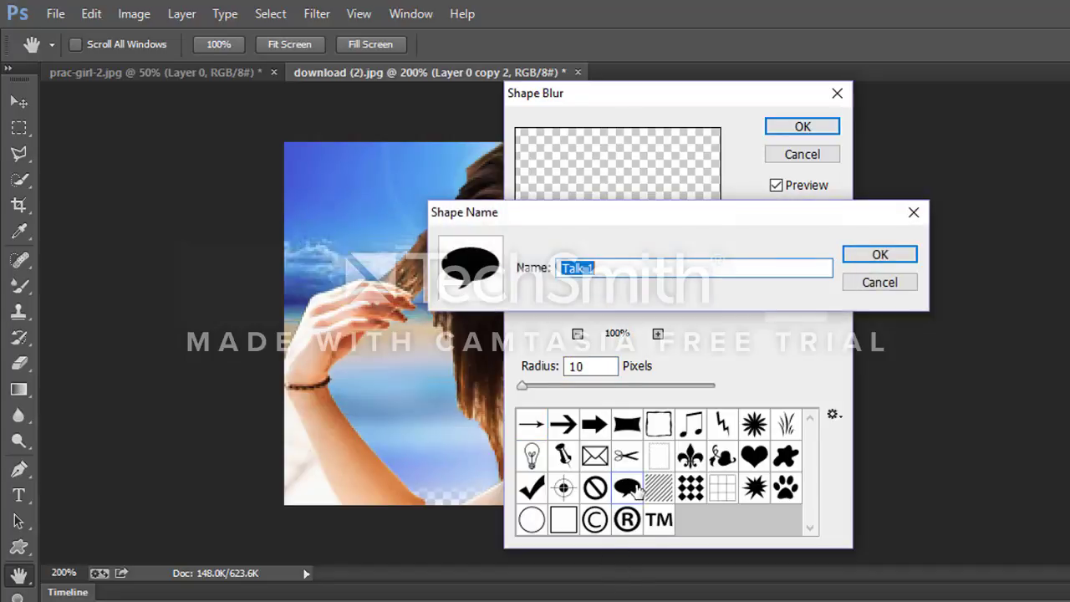
{"action": "left_click", "coordinate": [914, 213]}
- Compare starburst, heart, grass and fleur-de-lis shapes, then apply a 10 px square-frame Shape Blur
{"action": "left_click", "coordinate": [746, 426]}
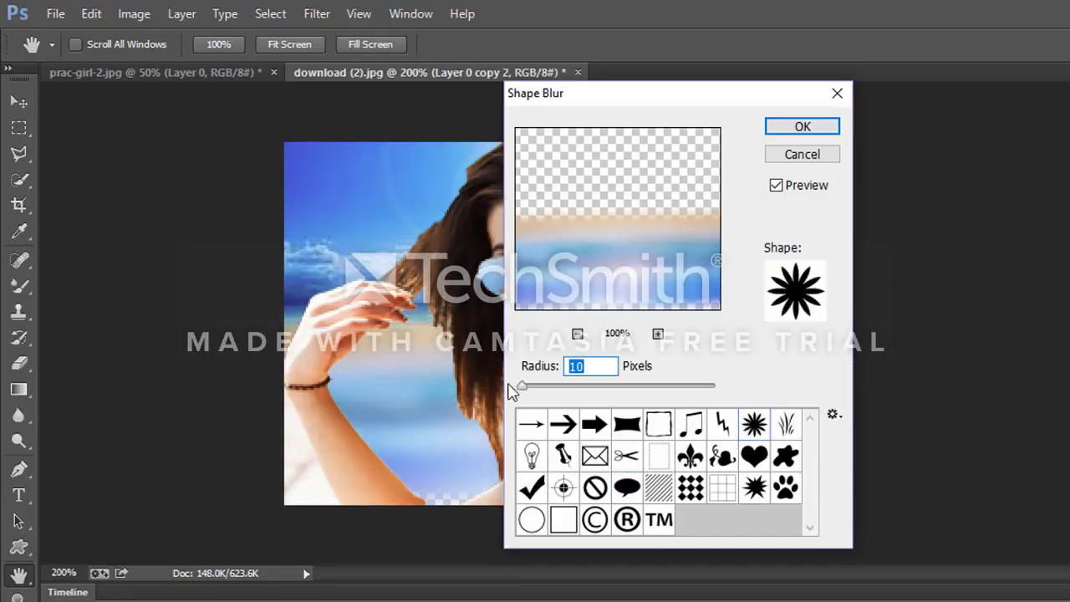
{"action": "left_click", "coordinate": [753, 456]}
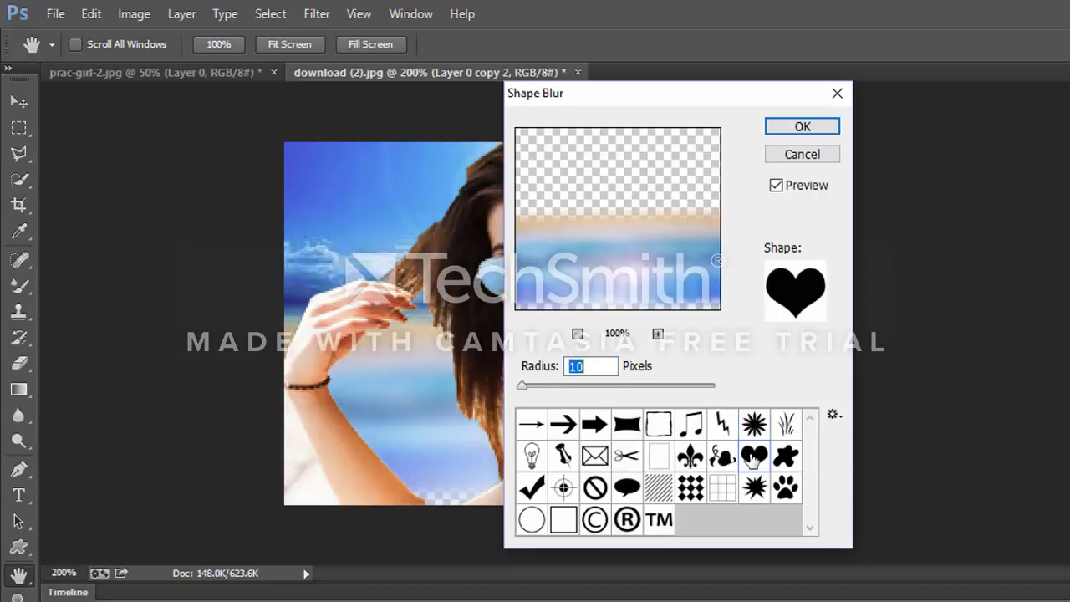
{"action": "left_click", "coordinate": [748, 425]}
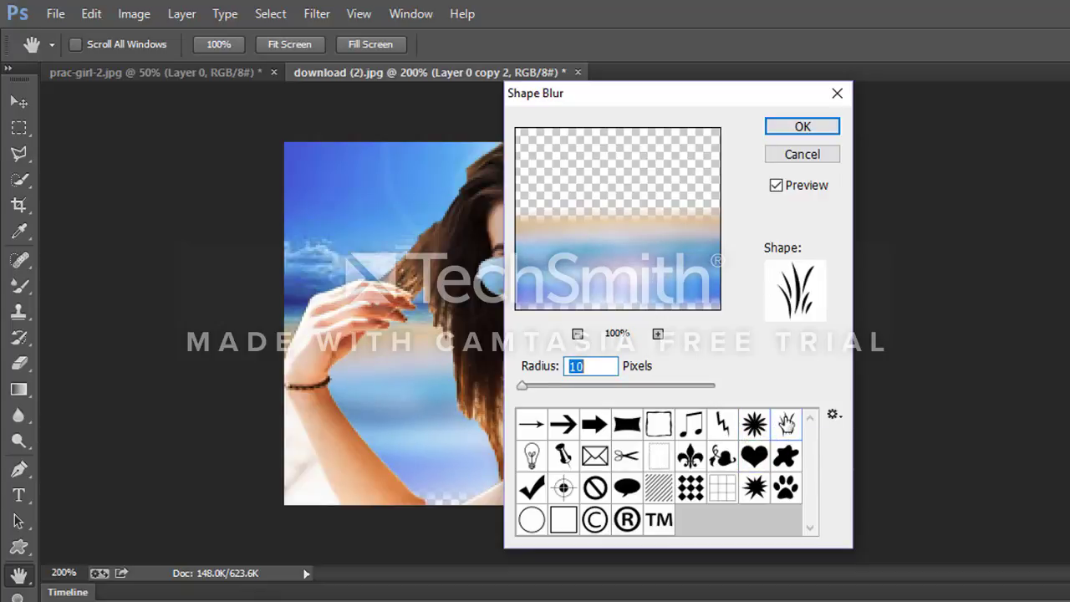
{"action": "left_click", "coordinate": [785, 423]}
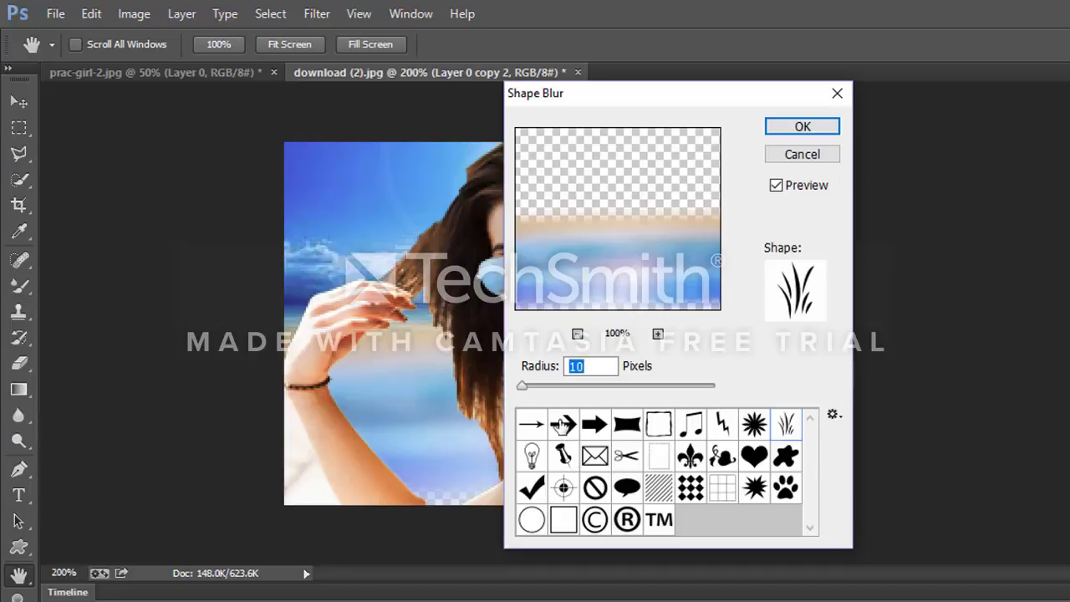
{"action": "left_click", "coordinate": [564, 423]}
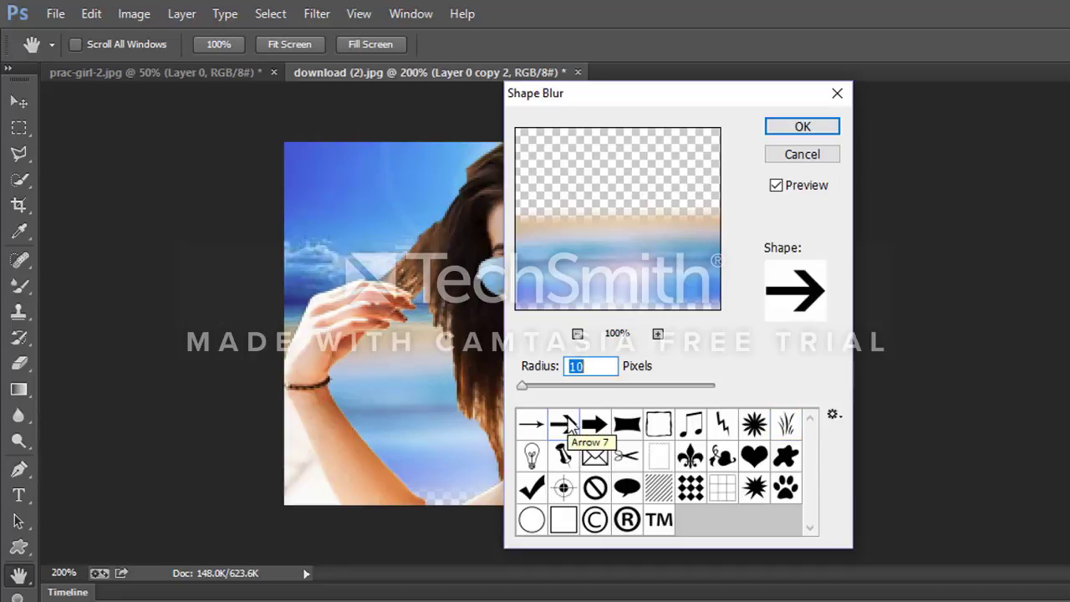
{"action": "left_click", "coordinate": [691, 455]}
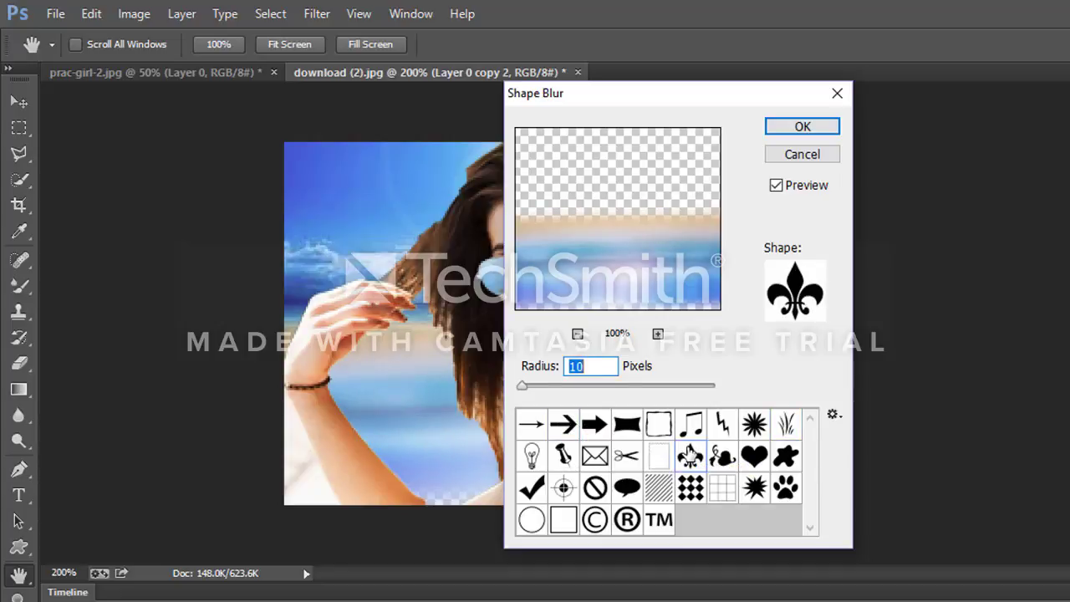
{"action": "left_click", "coordinate": [755, 493]}
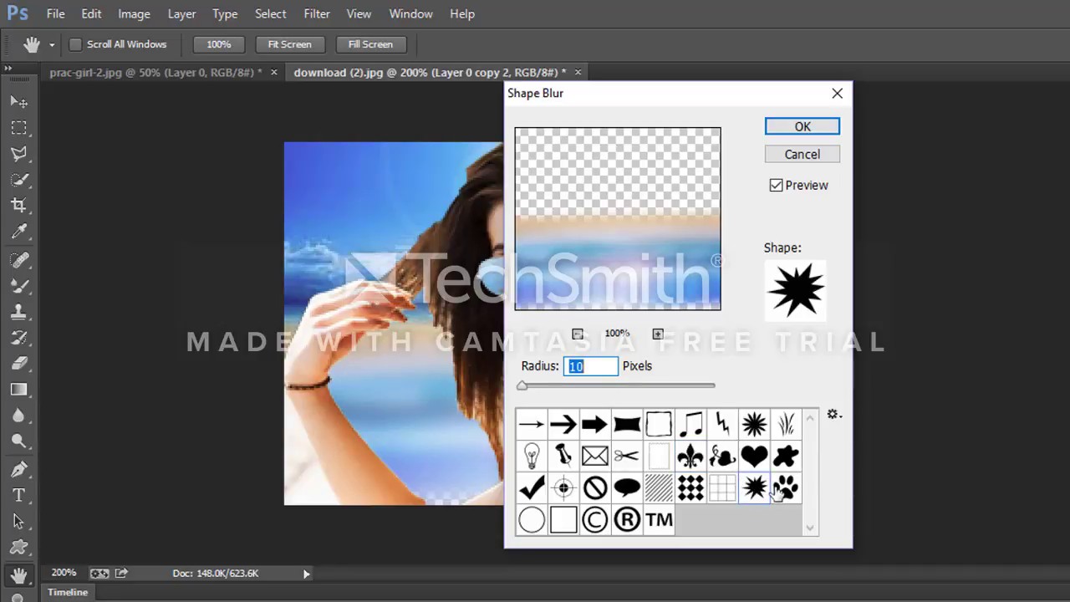
{"action": "left_click", "coordinate": [657, 426]}
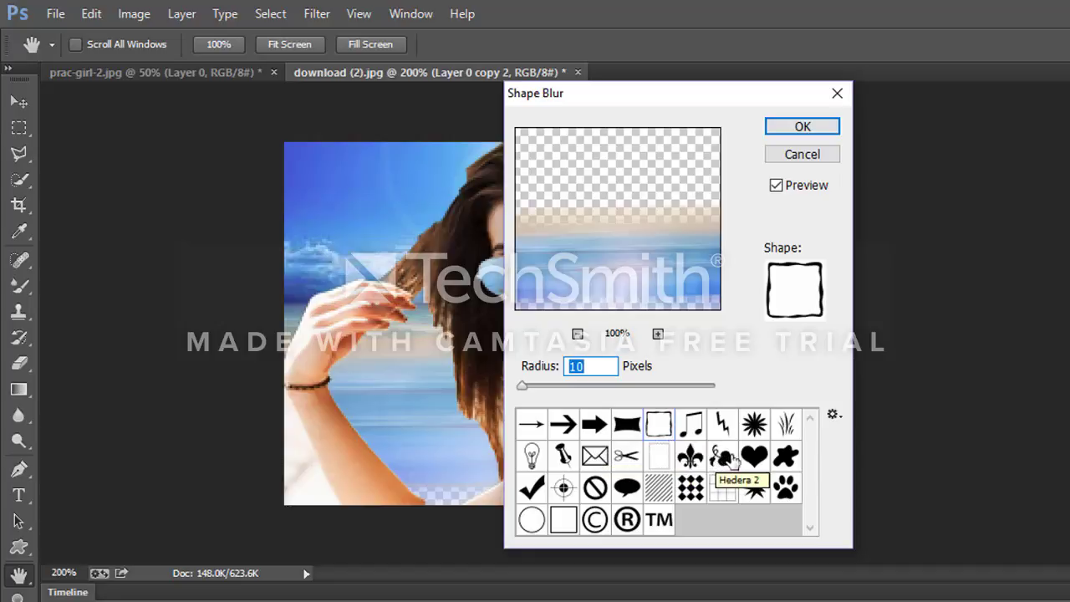
{"action": "left_click", "coordinate": [807, 128]}
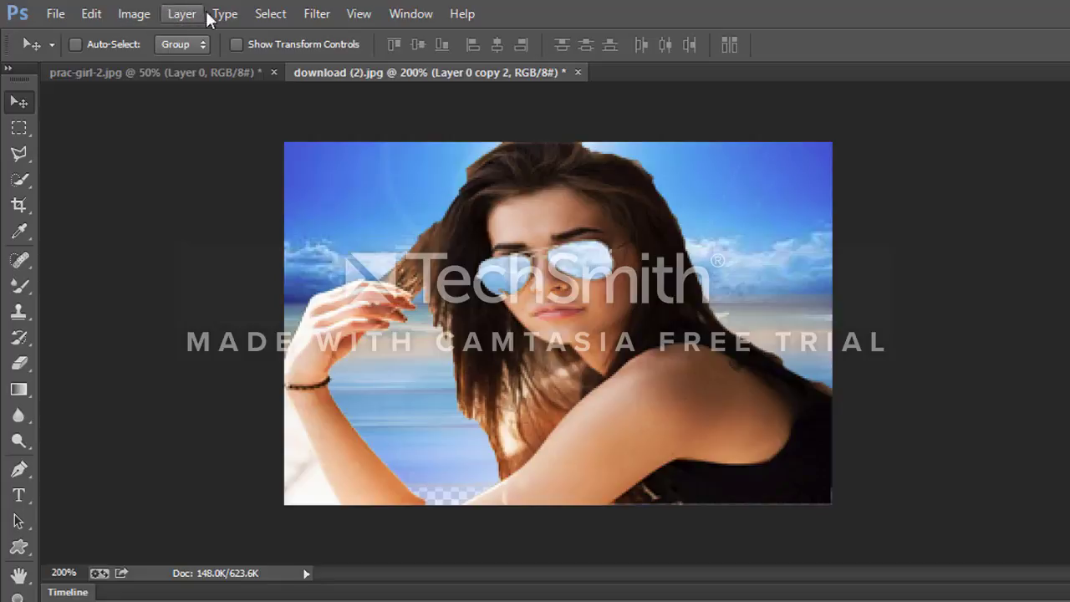
- Make a small Liquify warp on the blue streaks at the beach's lower left, then exit
{"action": "left_click", "coordinate": [317, 15]}
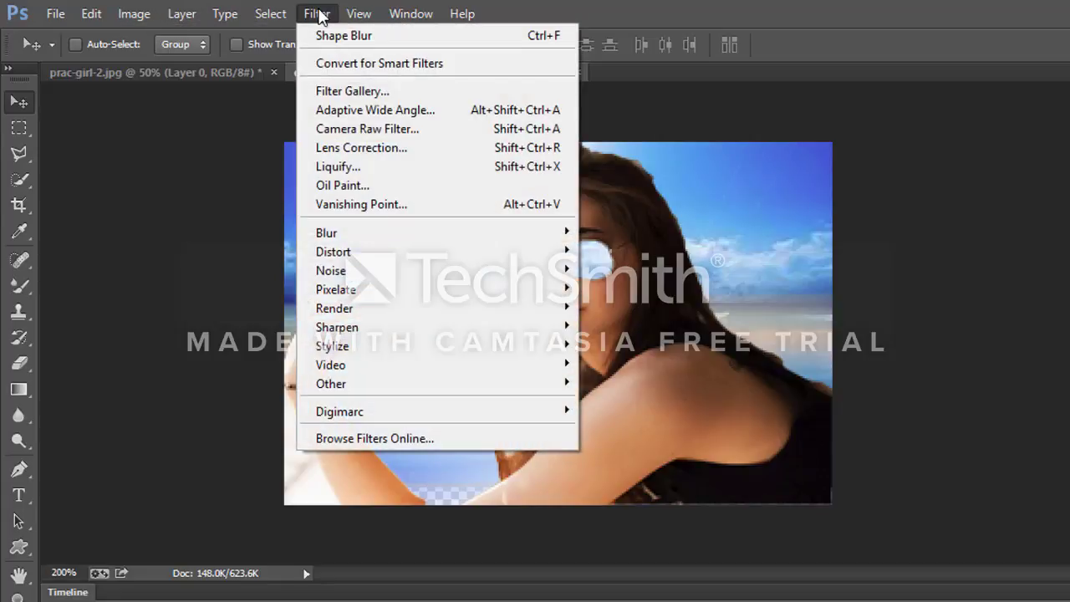
{"action": "left_click", "coordinate": [357, 167]}
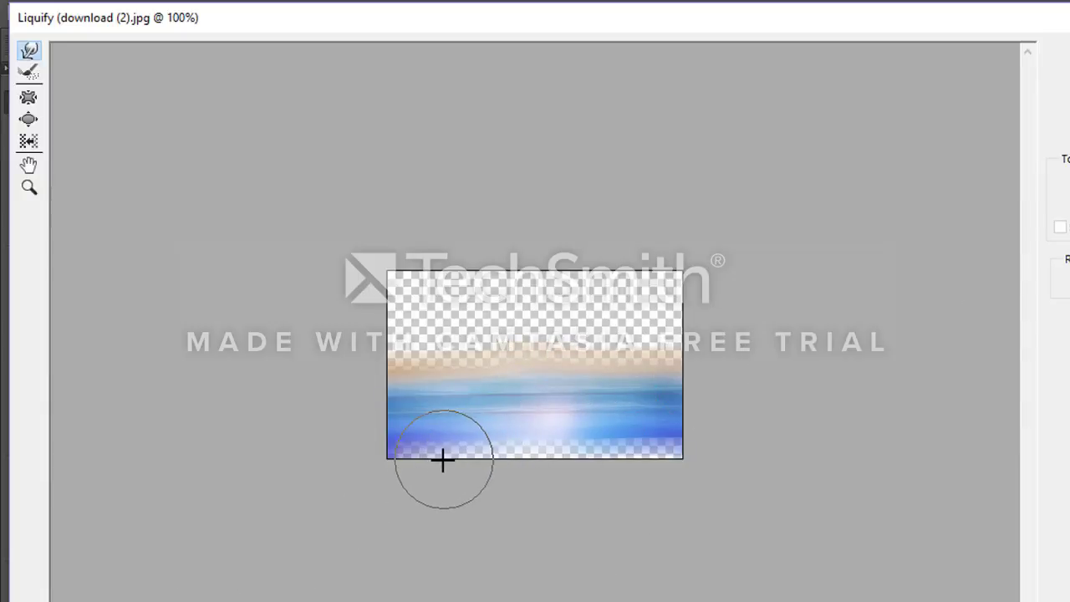
{"action": "left_click_drag", "start_coordinate": [423, 418], "coordinate": [418, 425]}
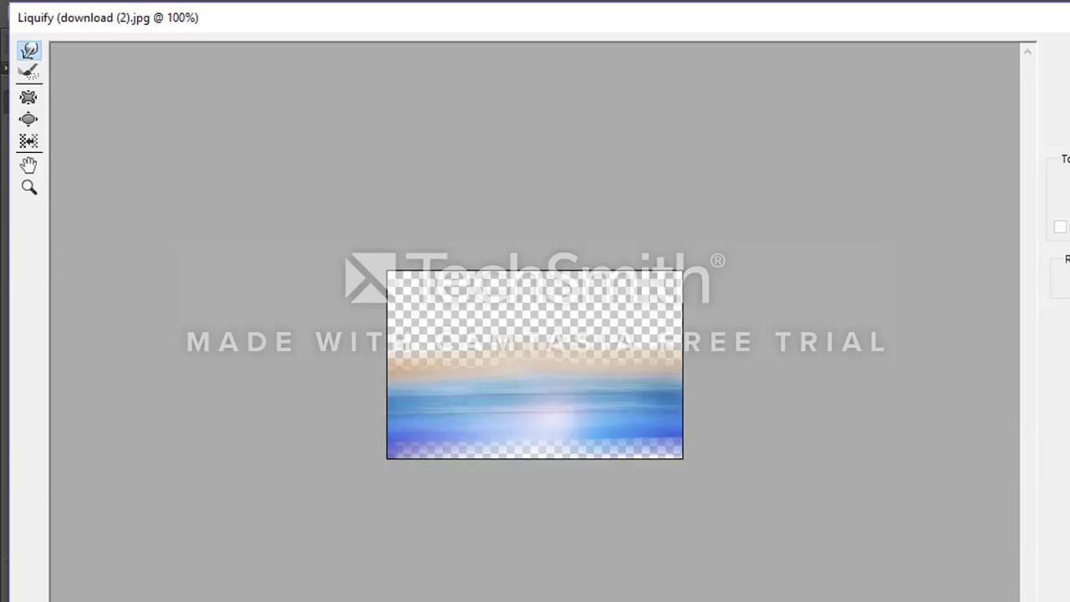
{"action": "key", "text": "Return"}
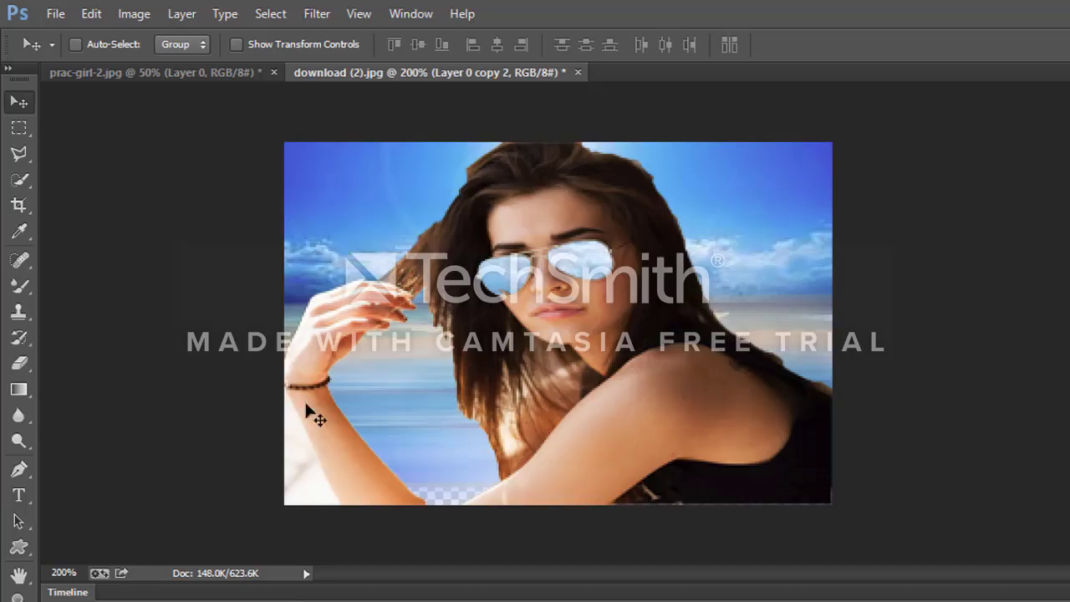
{"action": "left_click", "coordinate": [304, 14]}
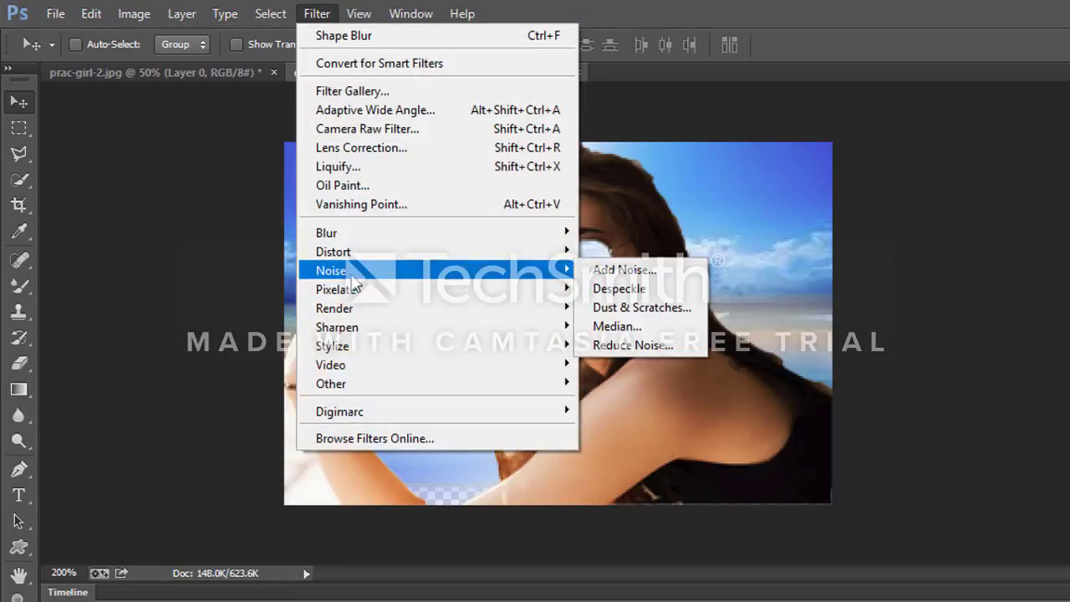
{"action": "mouse_move", "coordinate": [331, 270]}
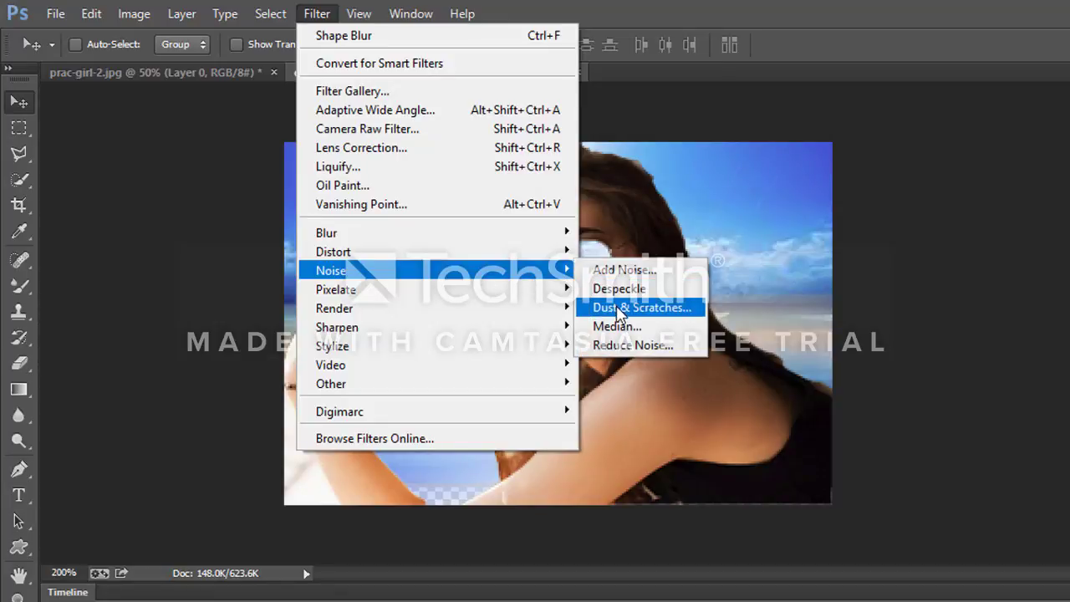
- Preview Add Noise with Gaussian distribution at amounts up to 120.07, then cancel without applying
{"action": "left_click", "coordinate": [623, 269]}
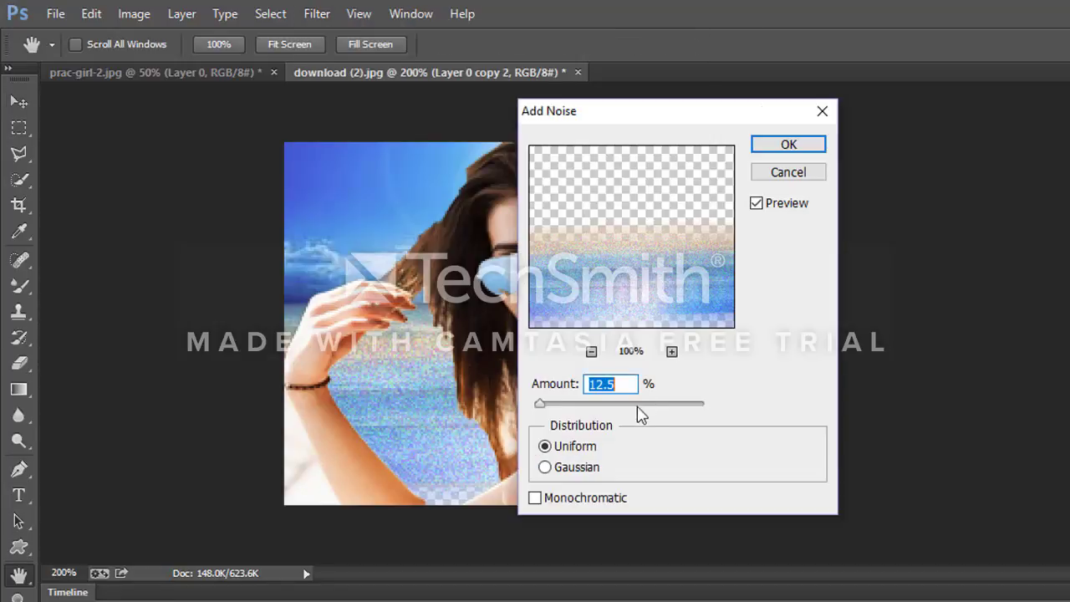
{"action": "mouse_move", "coordinate": [540, 404]}
{"action": "left_mouse_down"}
{"action": "mouse_move", "coordinate": [652, 408]}
{"action": "mouse_move", "coordinate": [535, 406]}
{"action": "left_mouse_up"}
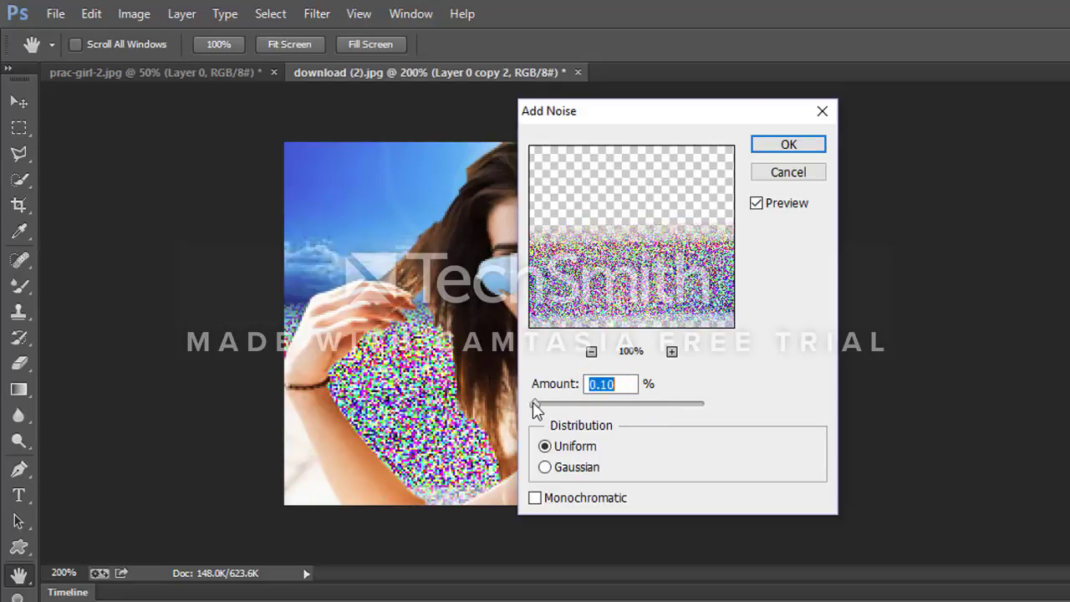
{"action": "left_click", "coordinate": [548, 468]}
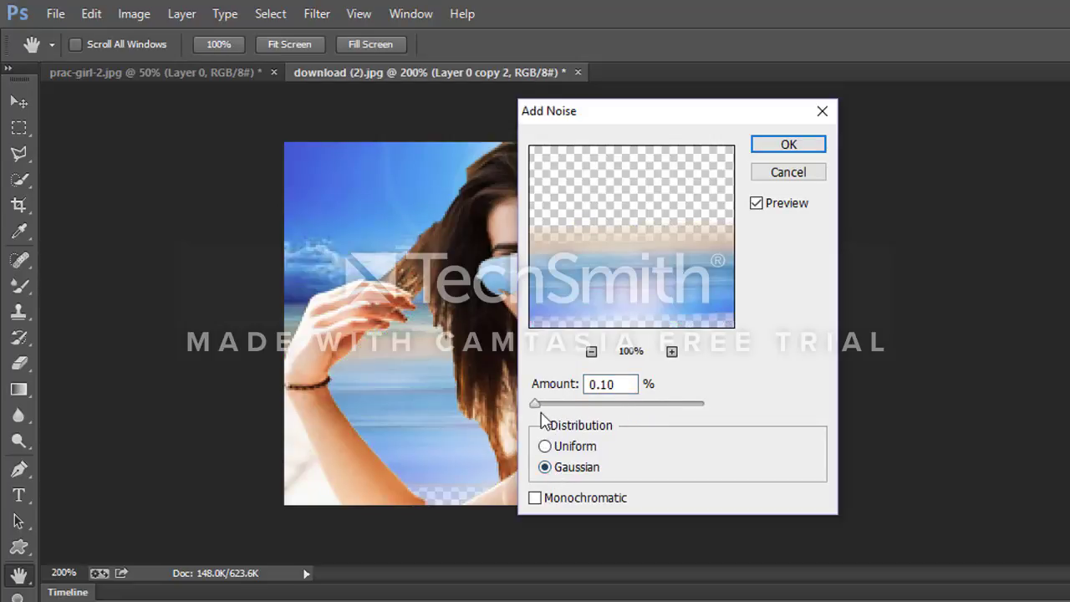
{"action": "left_click", "coordinate": [588, 405]}
{"action": "left_click_drag", "start_coordinate": [667, 407], "coordinate": [497, 395]}
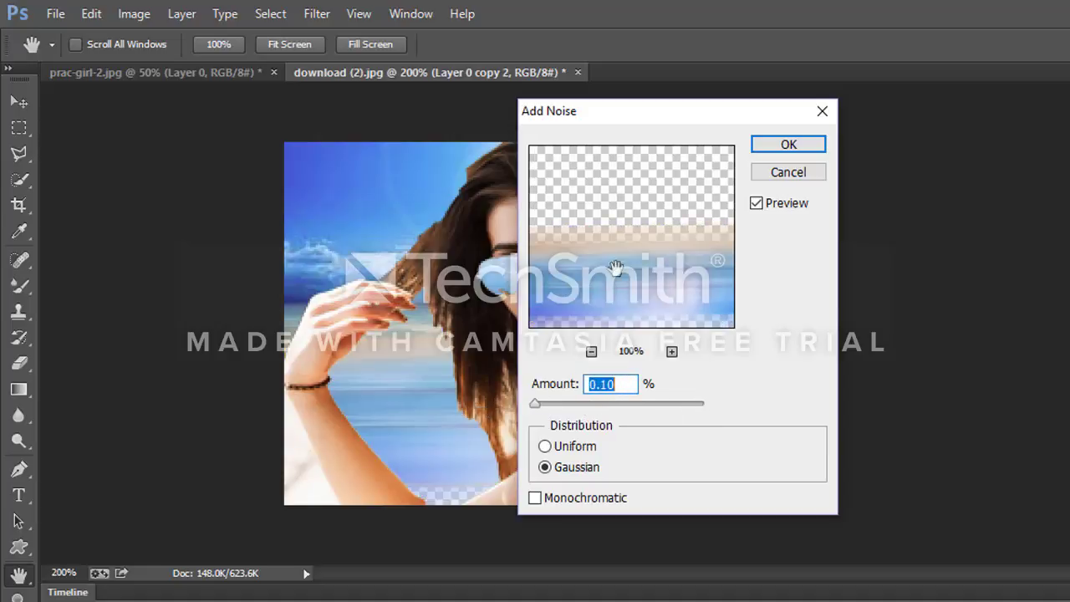
{"action": "key", "text": "Escape"}
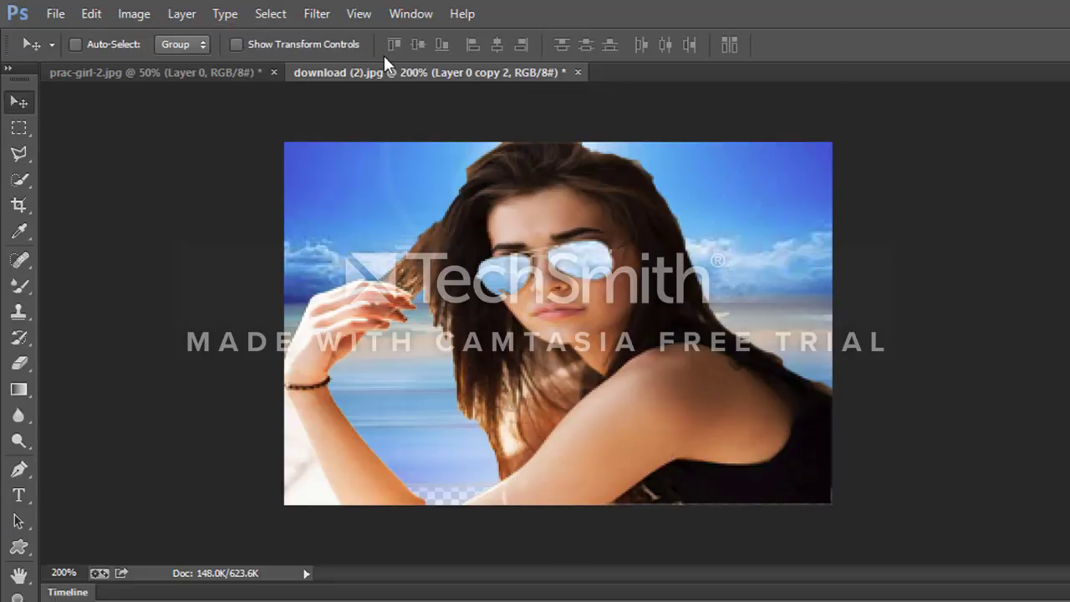
{"action": "left_click", "coordinate": [317, 13]}
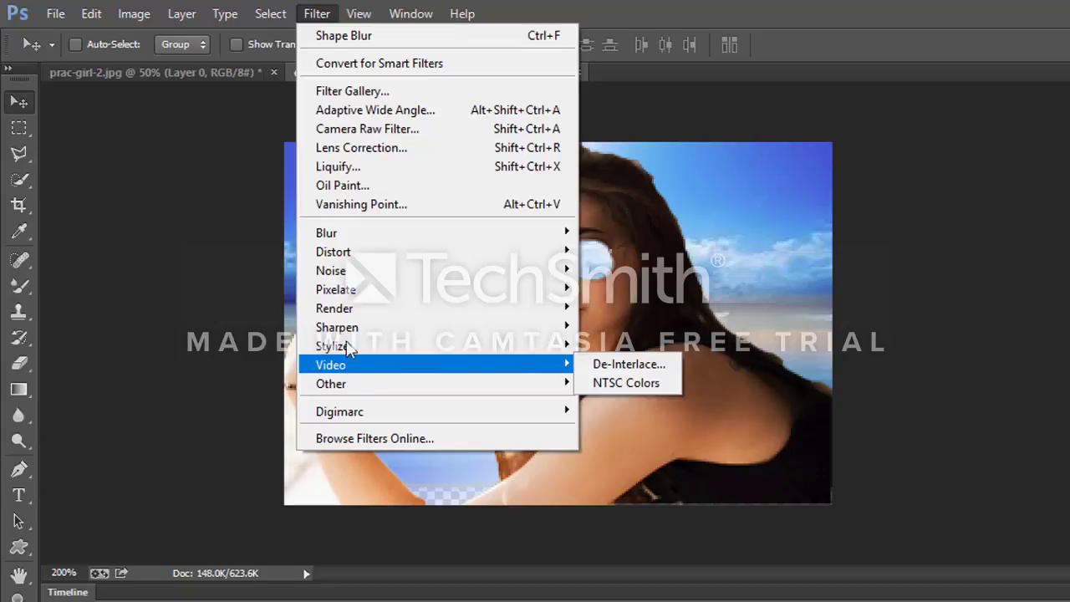
{"action": "mouse_move", "coordinate": [337, 327]}
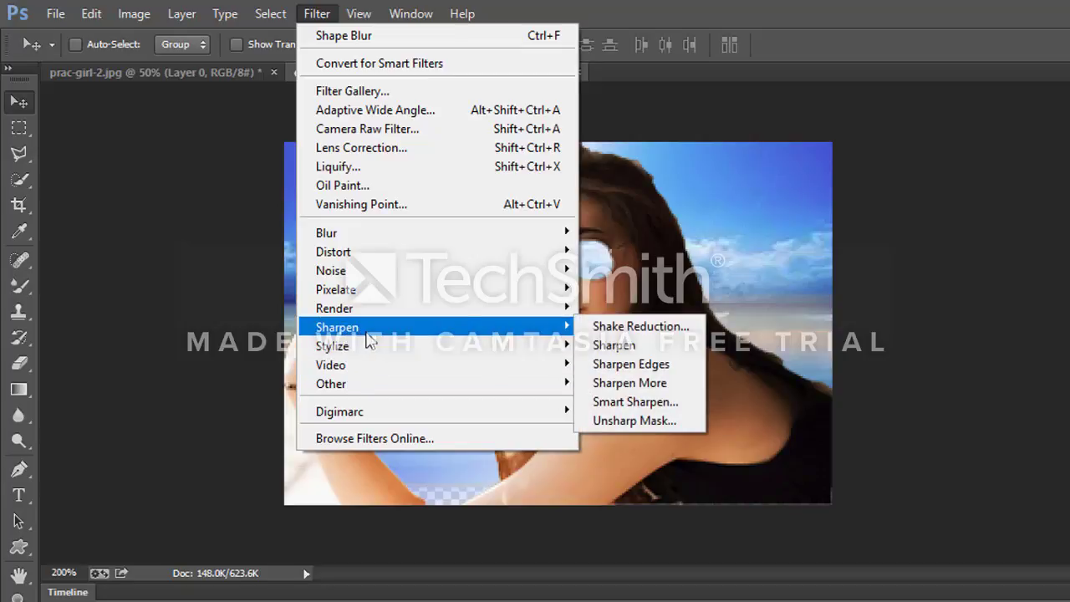
- Apply Smart Sharpen to the background: amount 426%, radius 12.5 px, noise reduction 61%
{"action": "left_click", "coordinate": [624, 400]}
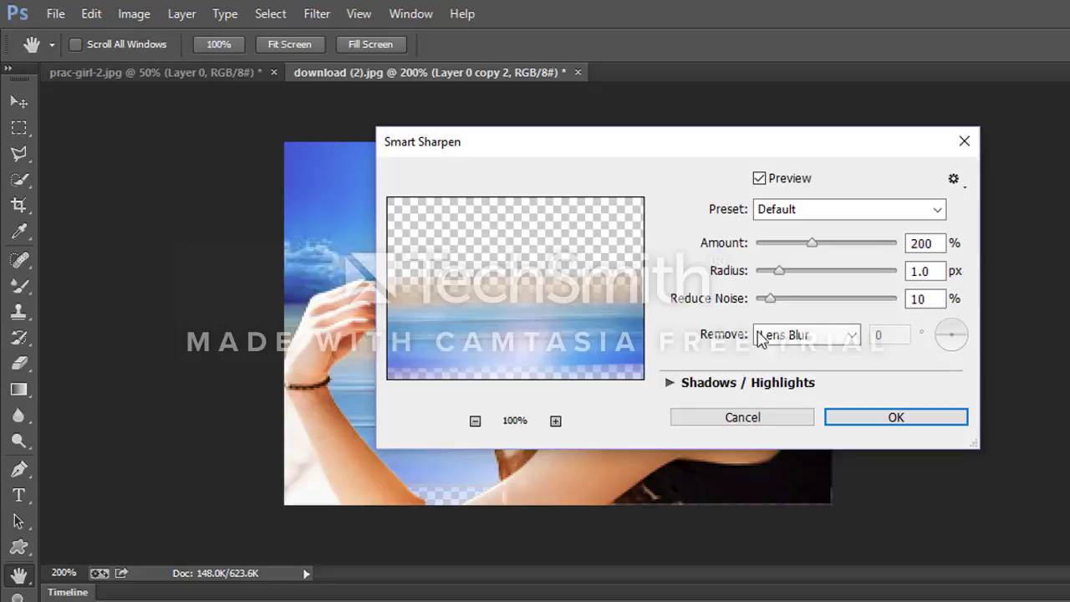
{"action": "left_click_drag", "start_coordinate": [771, 299], "coordinate": [842, 300]}
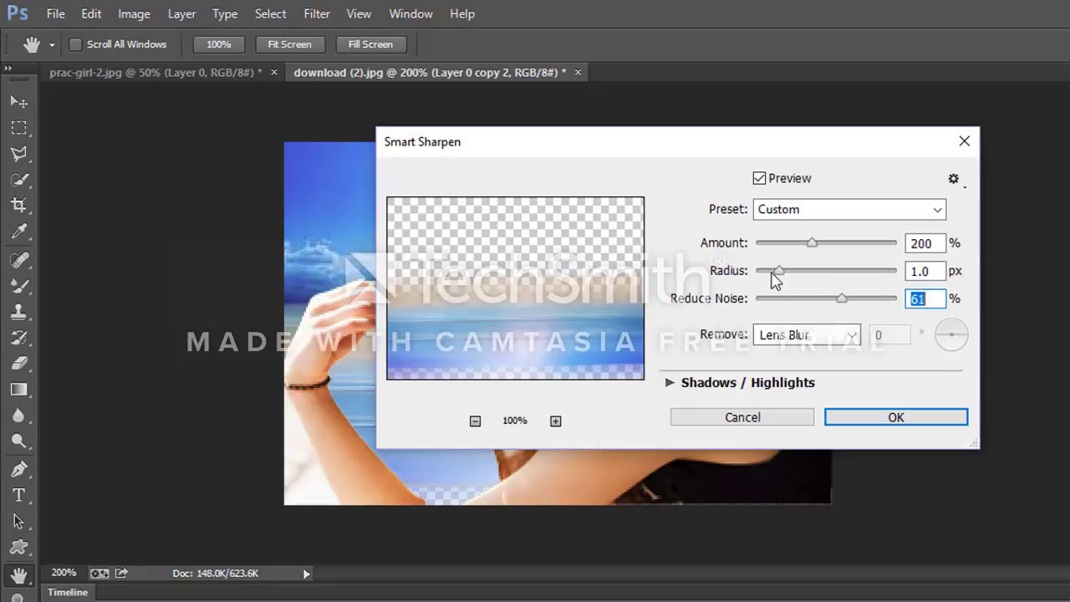
{"action": "left_click", "coordinate": [841, 271]}
{"action": "left_click", "coordinate": [875, 243]}
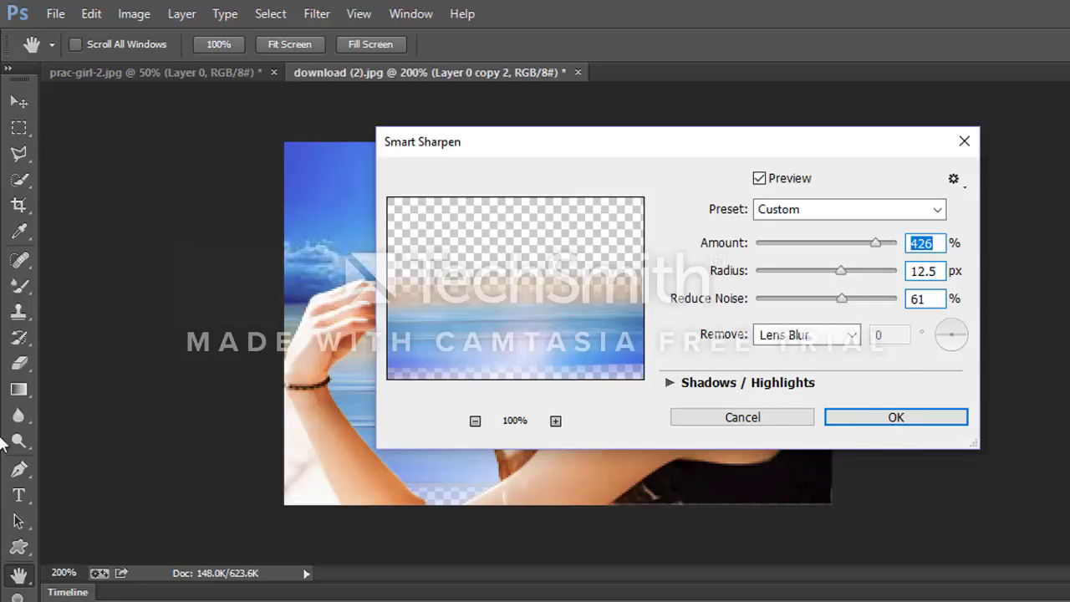
{"action": "left_click", "coordinate": [928, 420]}
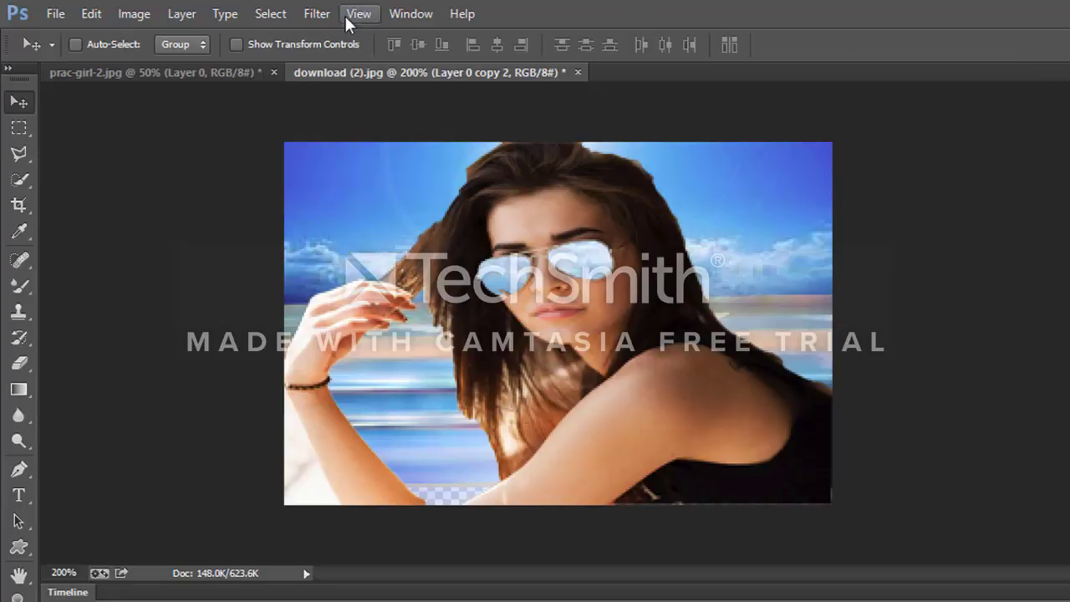
{"action": "left_click", "coordinate": [316, 13]}
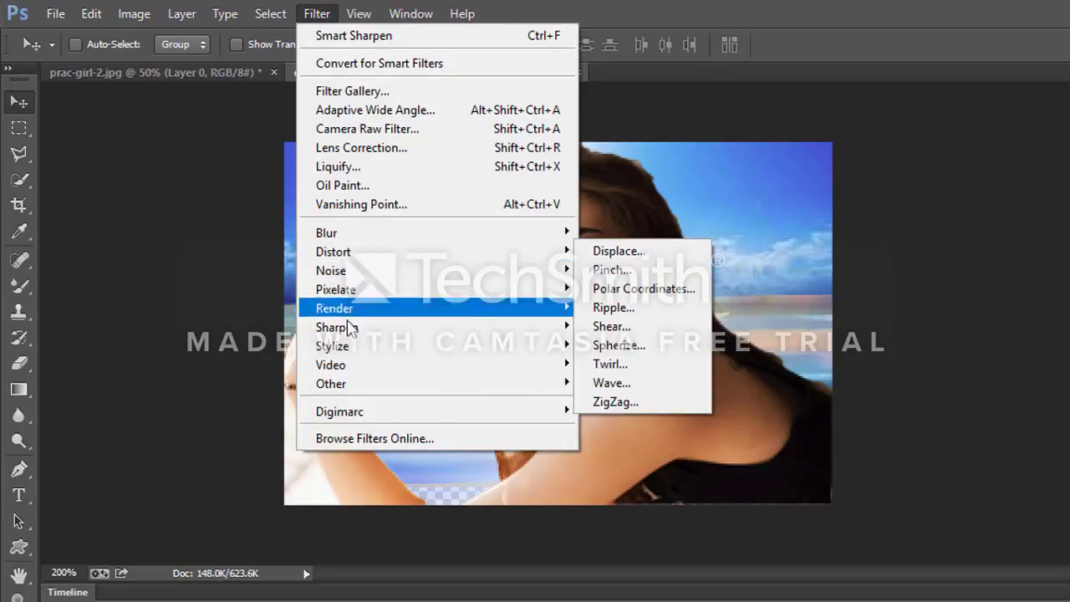
{"action": "mouse_move", "coordinate": [335, 345]}
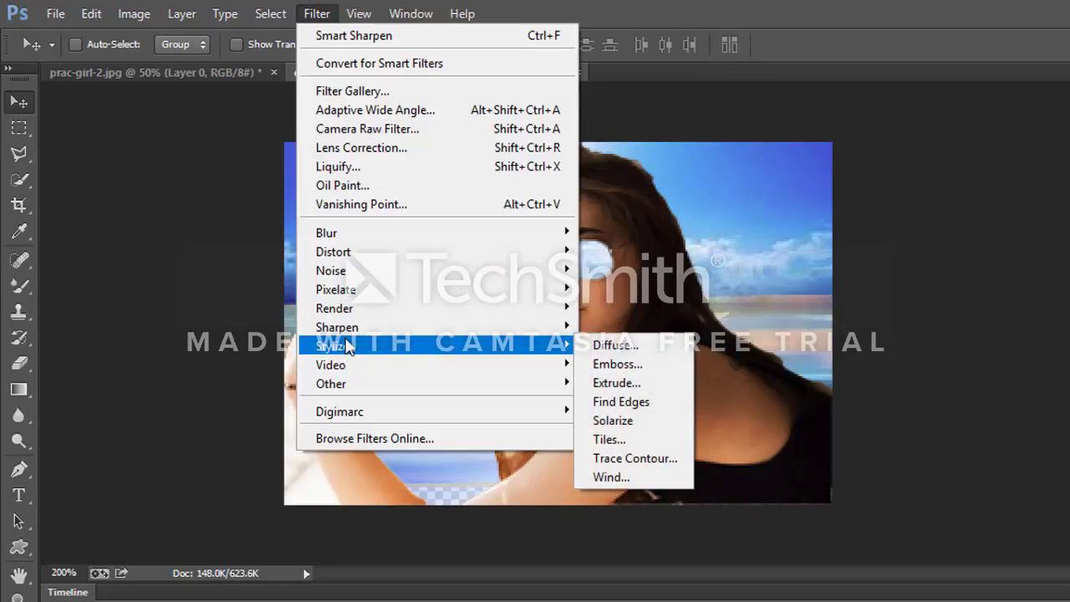
- Open the Stylize > Tiles filter settings and close them without applying
{"action": "left_click", "coordinate": [640, 443]}
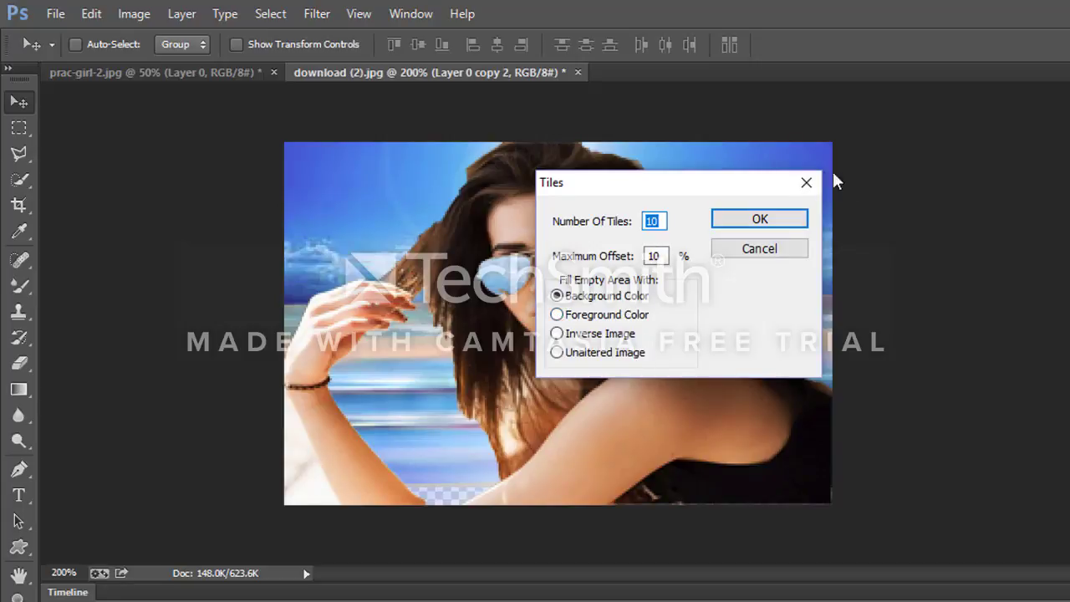
{"action": "left_click", "coordinate": [806, 182]}
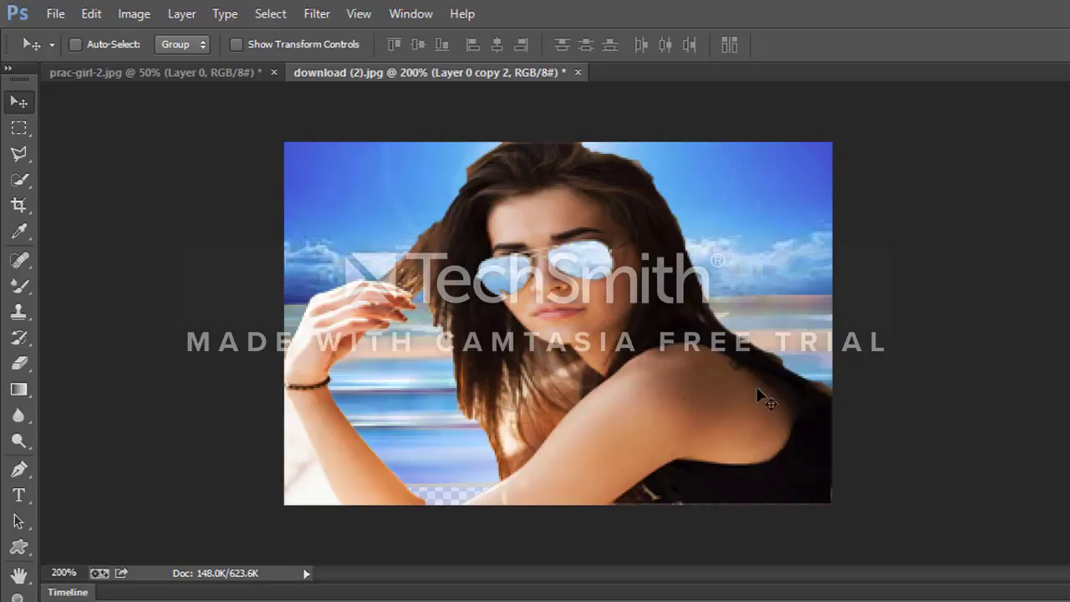
- Open Lens Correction on the background and exit without applying any correction
{"action": "left_click", "coordinate": [310, 10]}
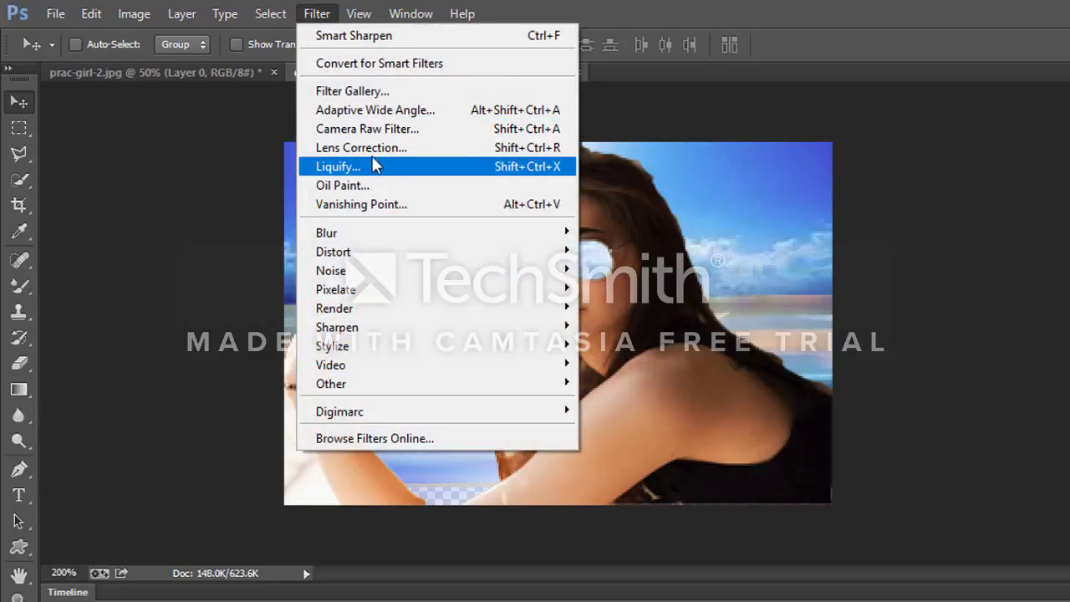
{"action": "left_click", "coordinate": [380, 147]}
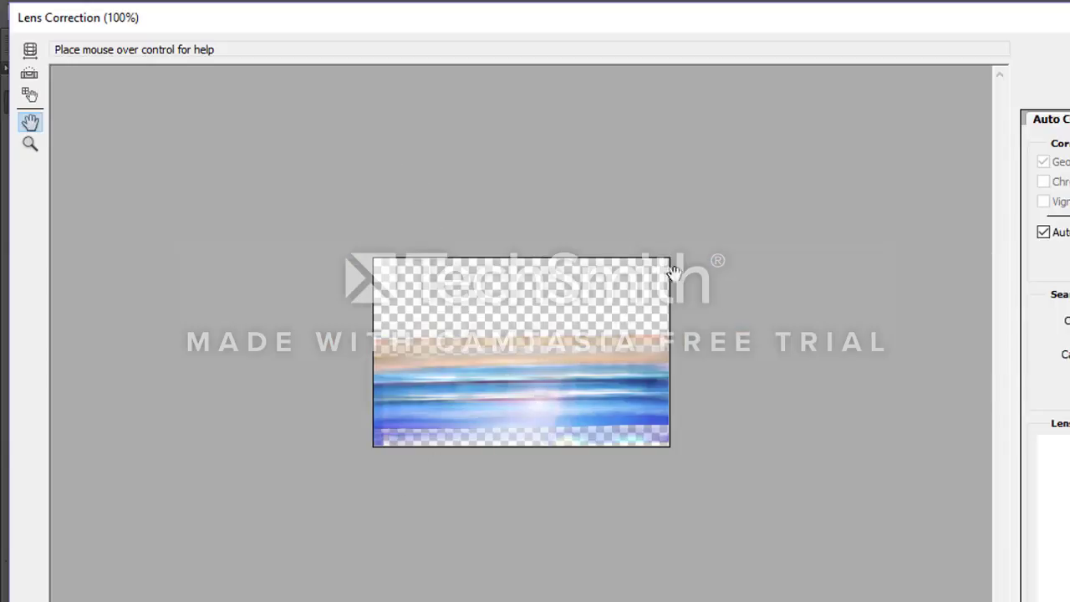
{"action": "key", "text": "Return"}
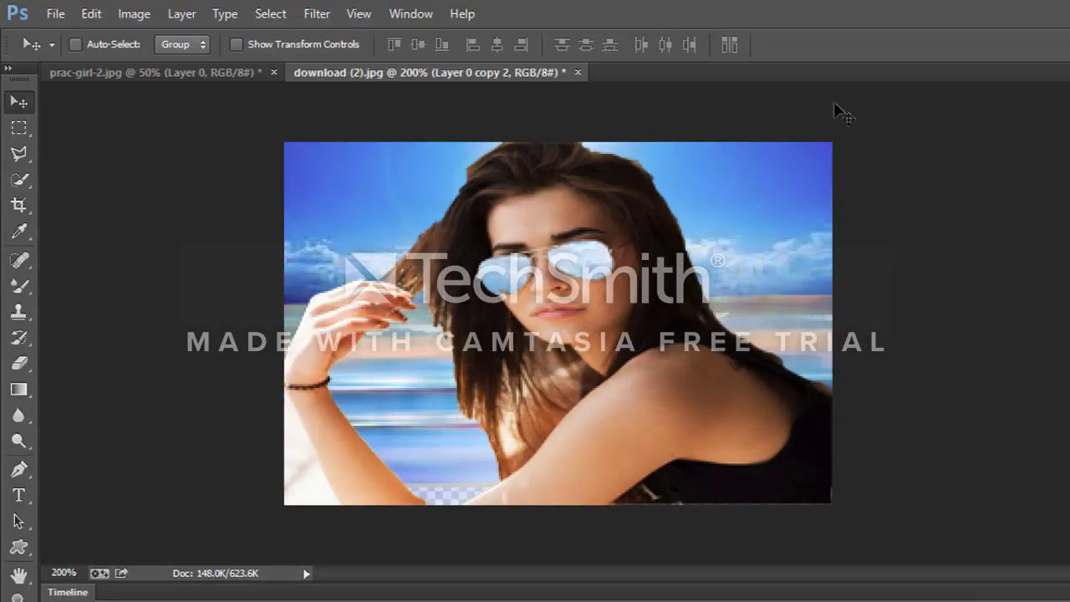
{"action": "left_click", "coordinate": [314, 11]}
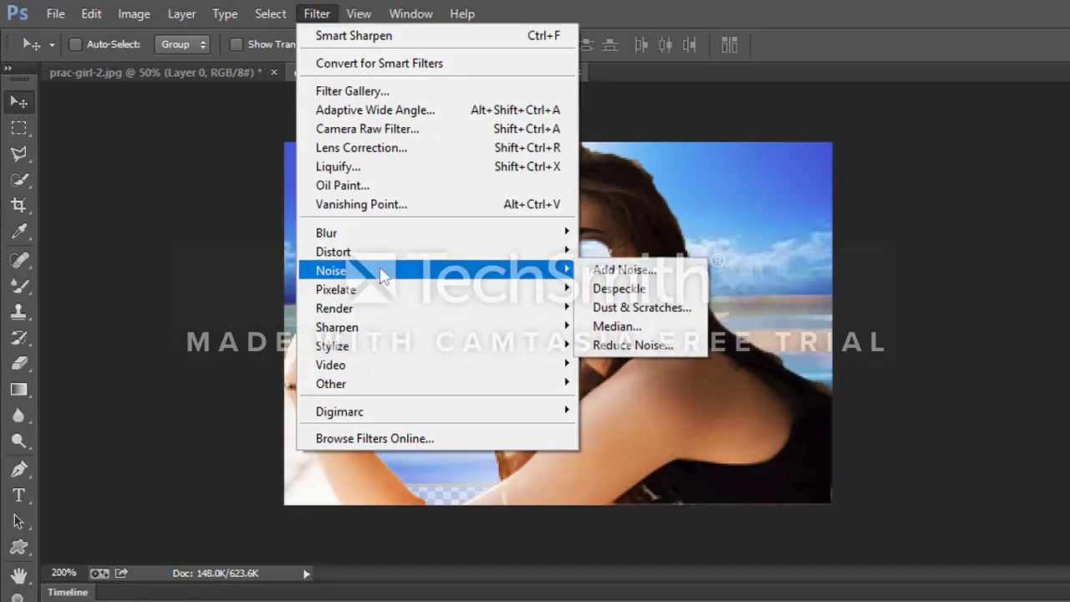
{"action": "mouse_move", "coordinate": [392, 251]}
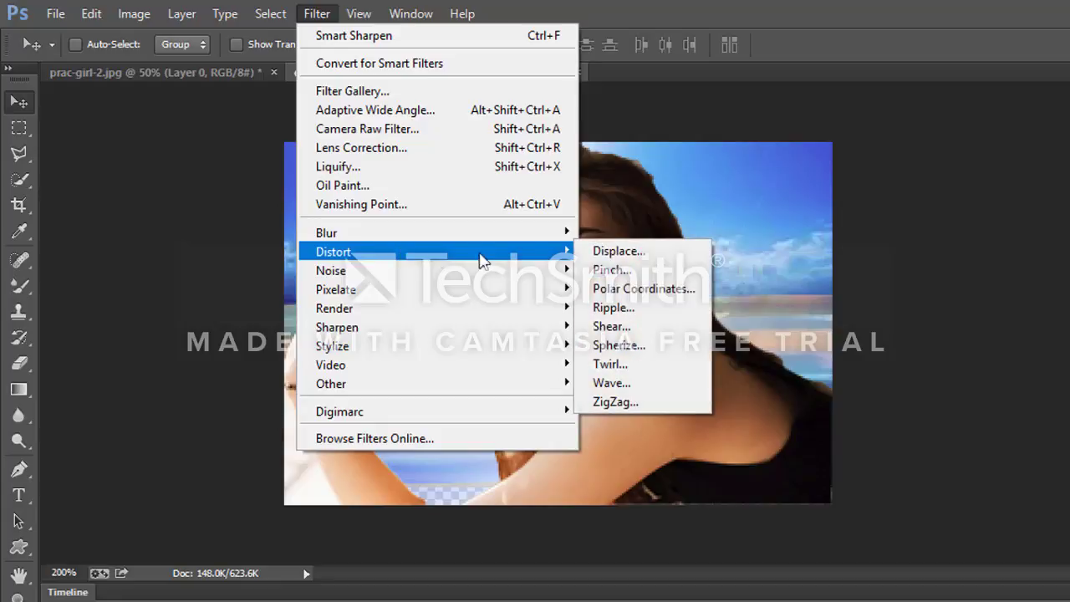
- Apply a square Wave distortion with 5 generators and amplitude 1–2 to the background
{"action": "left_click", "coordinate": [637, 382]}
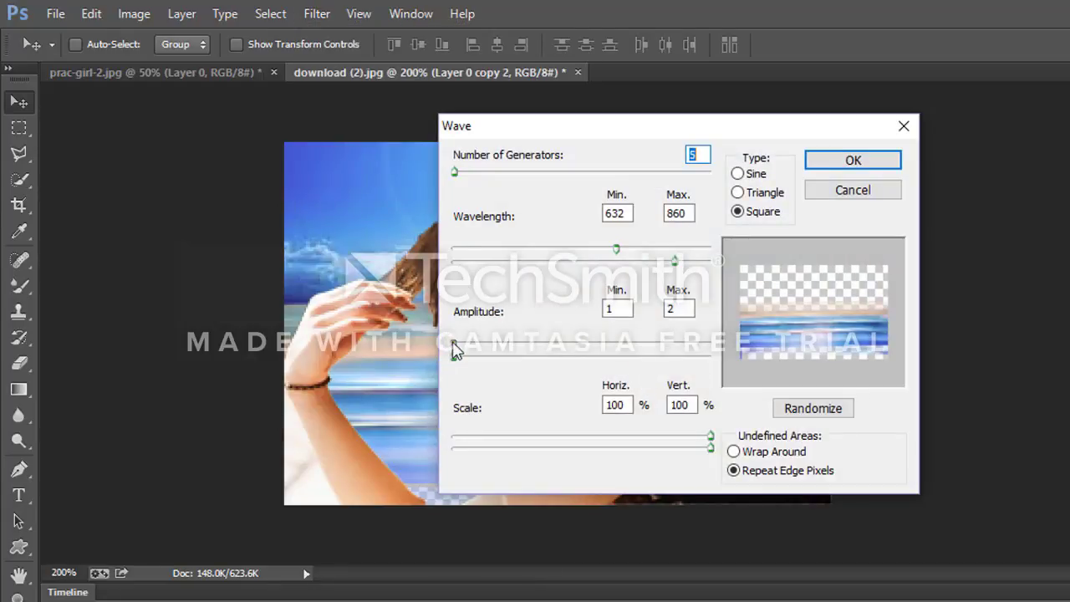
{"action": "mouse_move", "coordinate": [455, 351]}
{"action": "left_mouse_down"}
{"action": "mouse_move", "coordinate": [605, 353]}
{"action": "mouse_move", "coordinate": [444, 356]}
{"action": "left_mouse_up"}
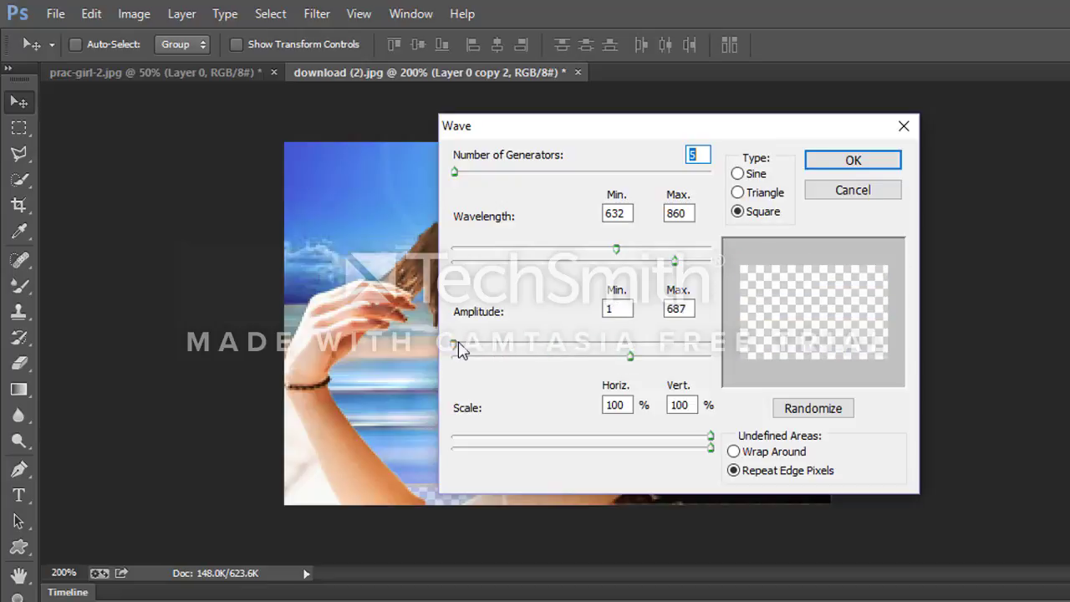
{"action": "left_click_drag", "start_coordinate": [631, 357], "coordinate": [442, 373]}
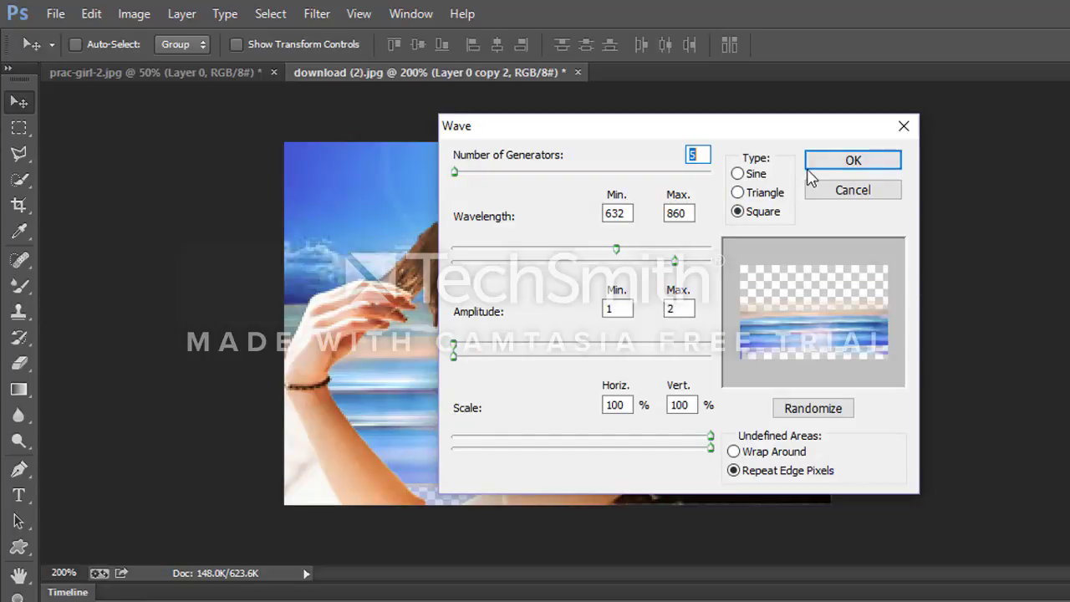
{"action": "left_click", "coordinate": [848, 160]}
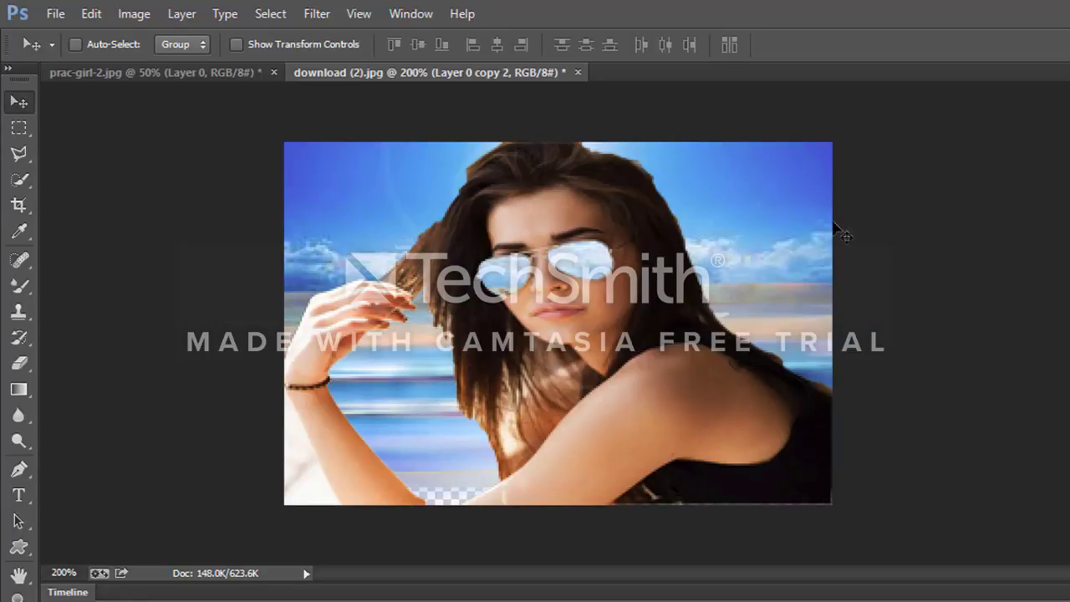